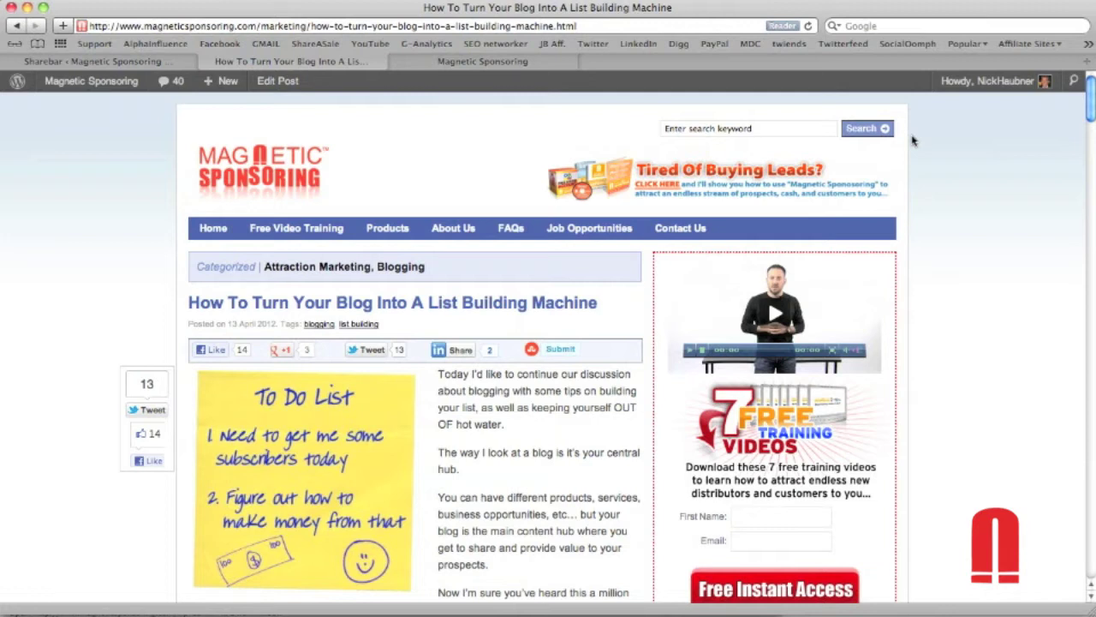
Step: Toggle the horizontal Sharebar for narrow pages and check the result on the blog post
left_click(180, 62)
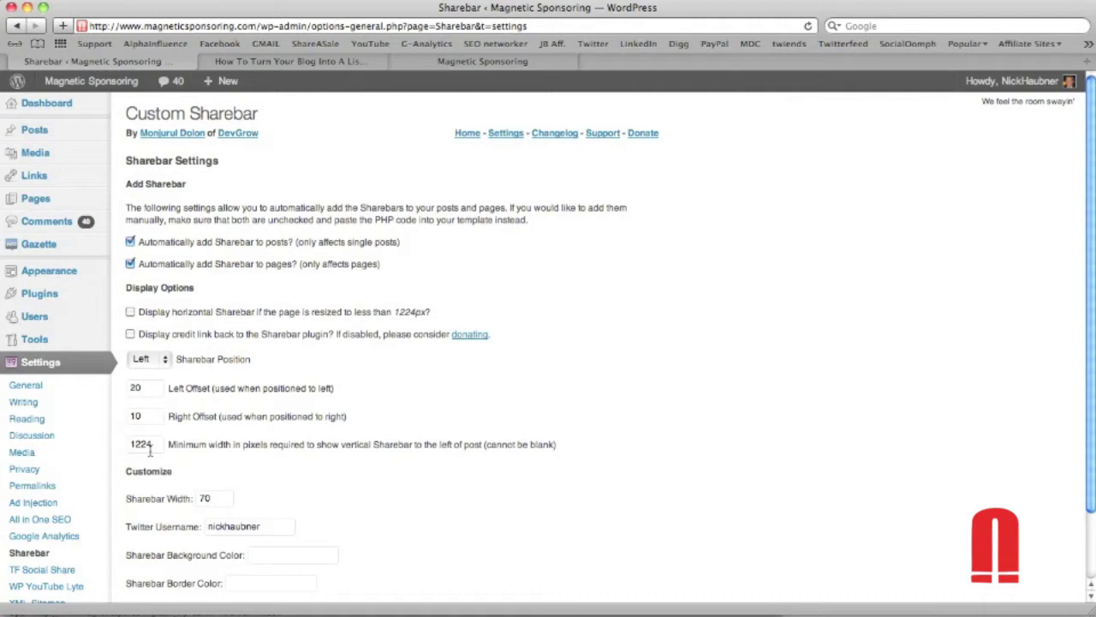
left_click(130, 312)
left_click(353, 67)
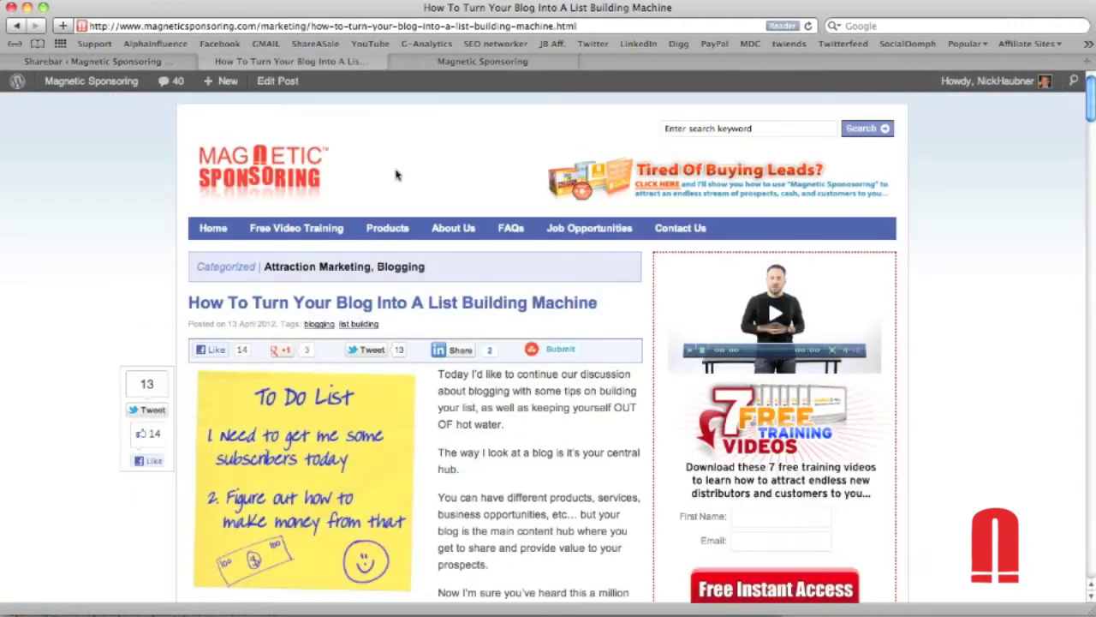
left_click(110, 64)
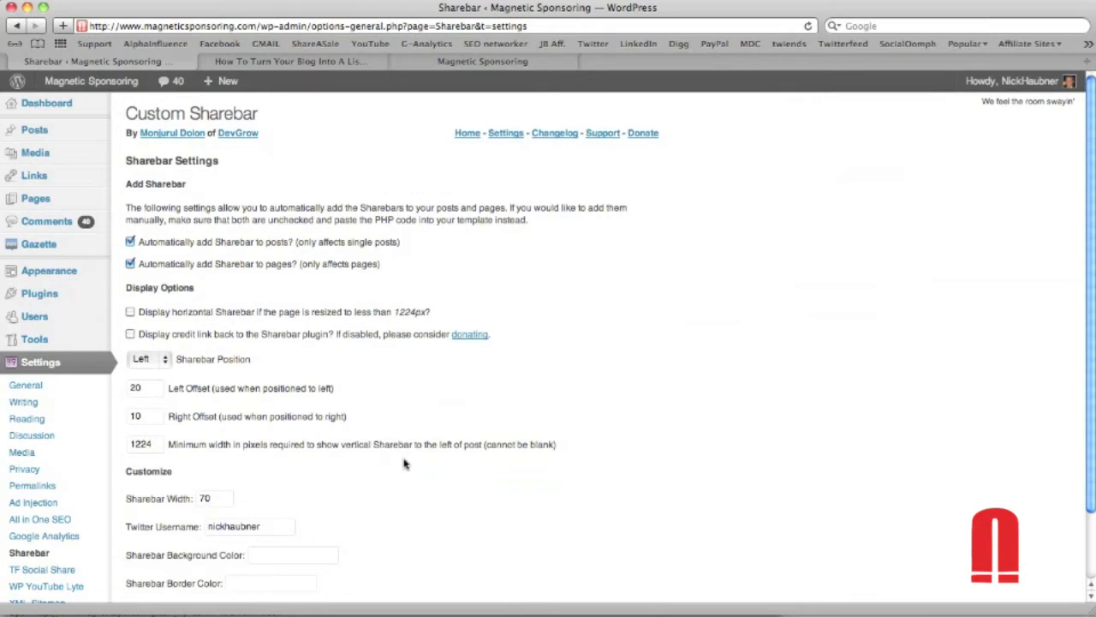
scroll(298, 420, "down", 3)
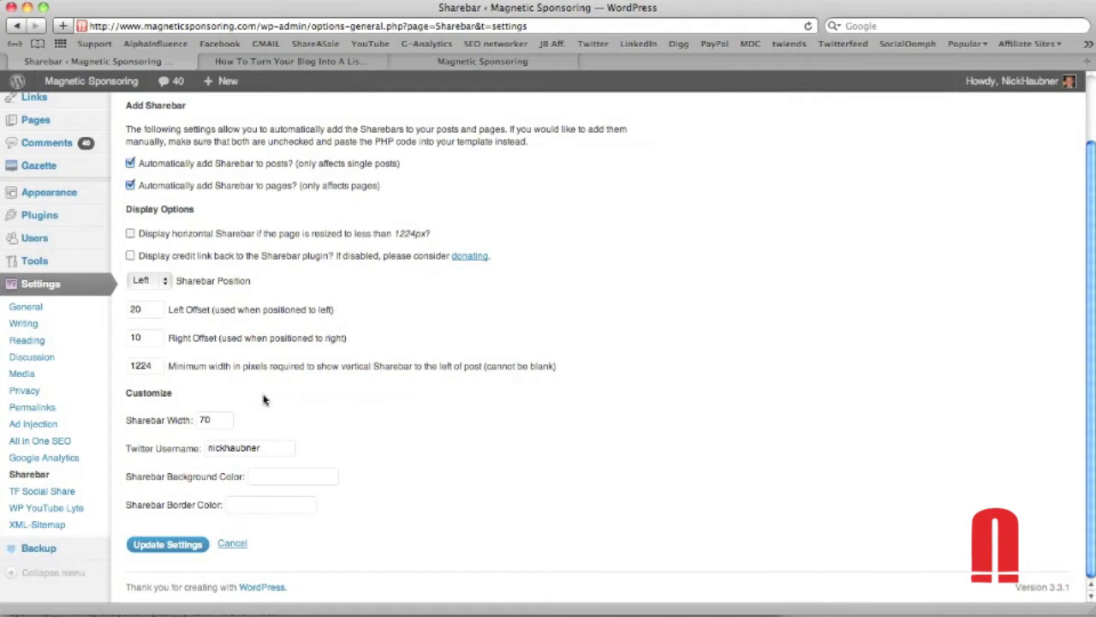
scroll(257, 396, "up", 2)
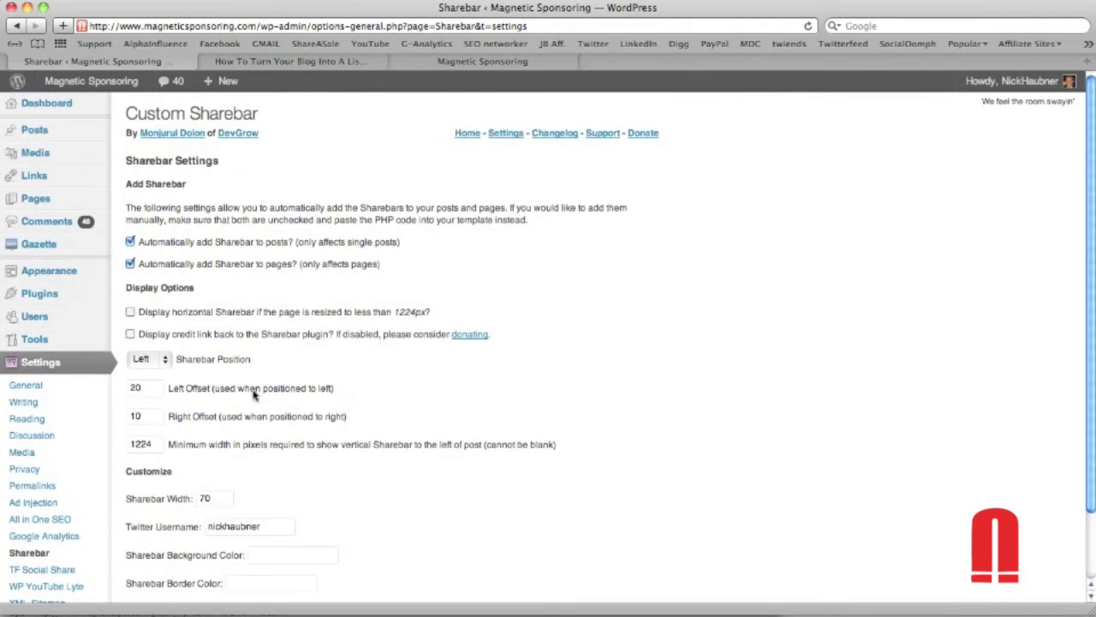
left_click(316, 63)
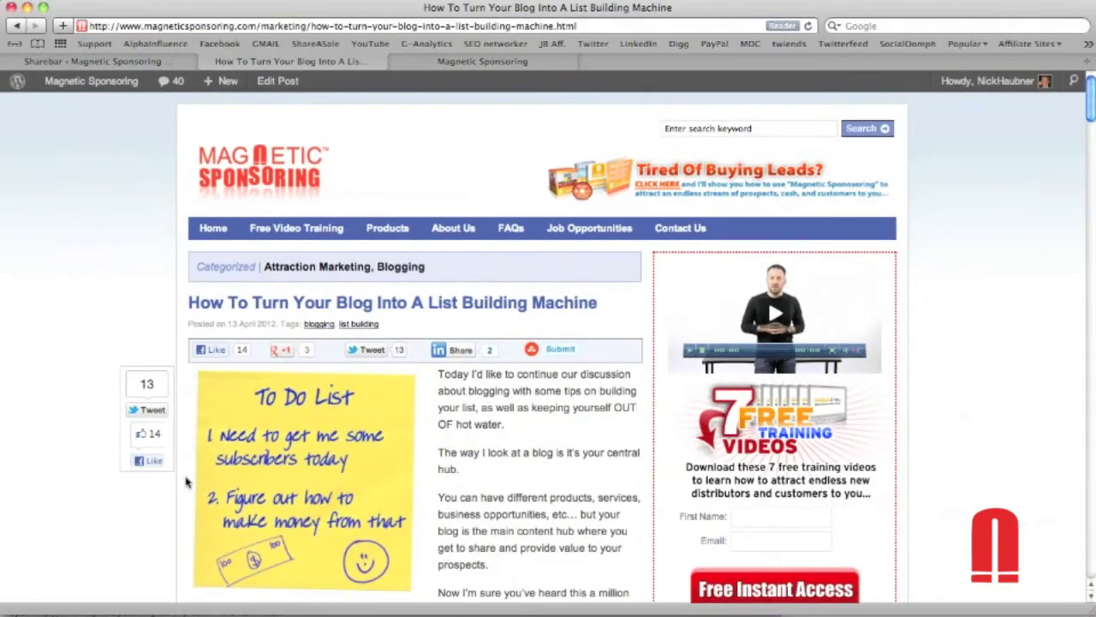
left_click(130, 62)
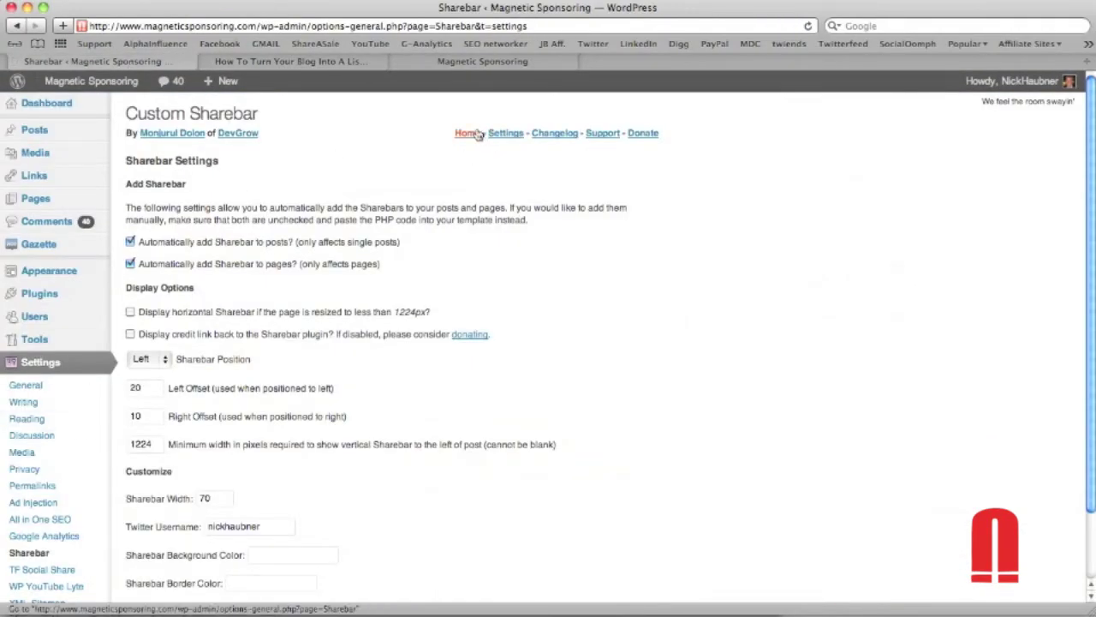
Step: Change the facebook big button's width from 45px to 50px and height from 60px to 65px, then update it
left_click(468, 133)
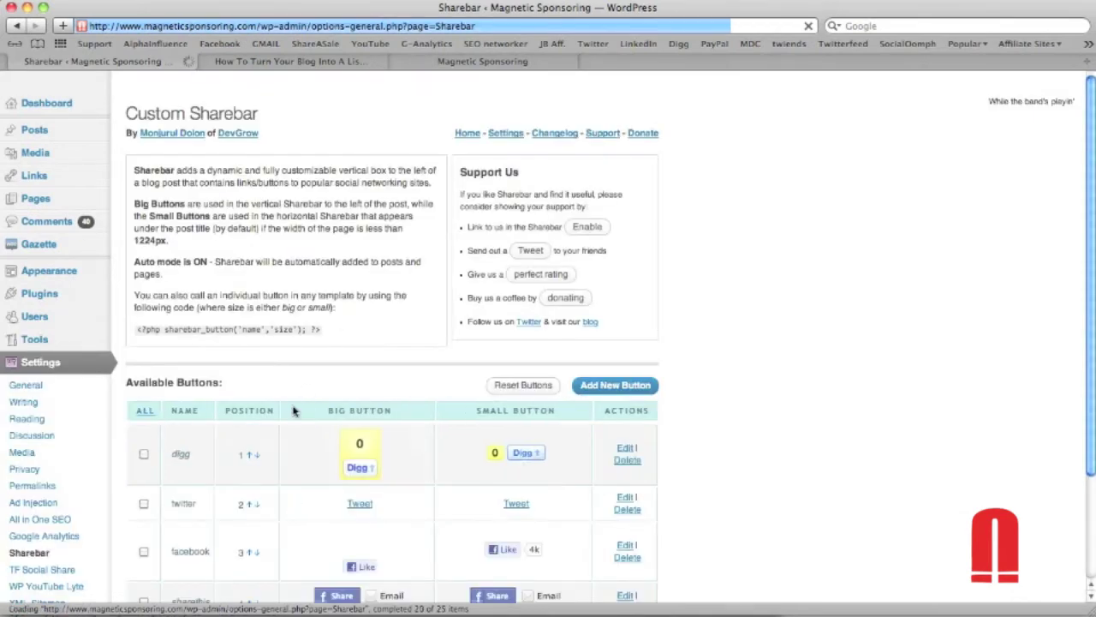
scroll(293, 412, "down", 5)
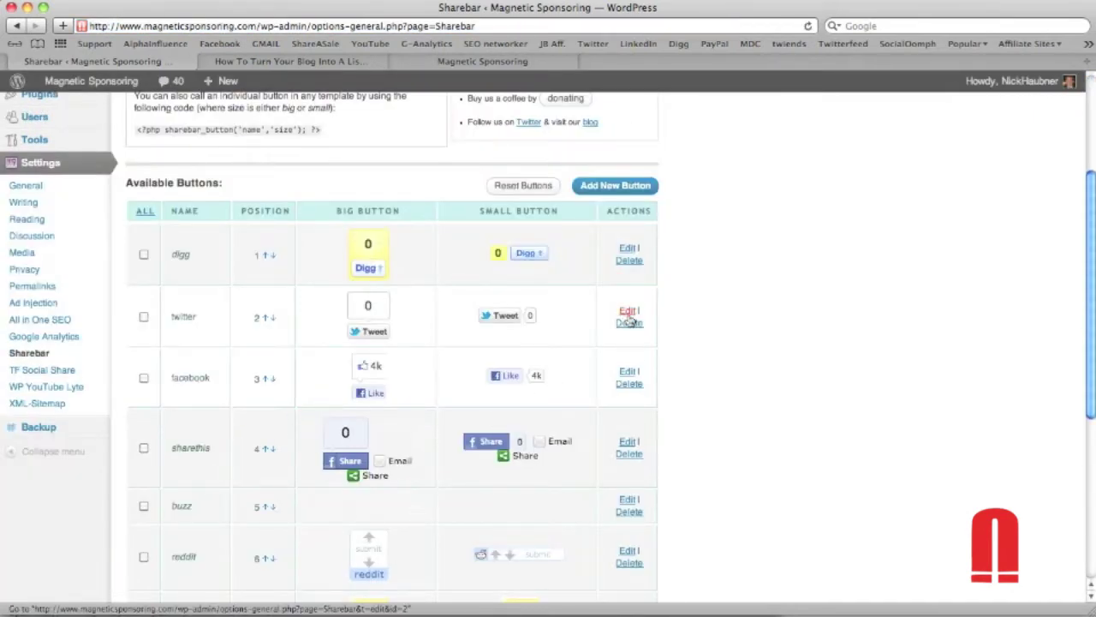
left_click(626, 373)
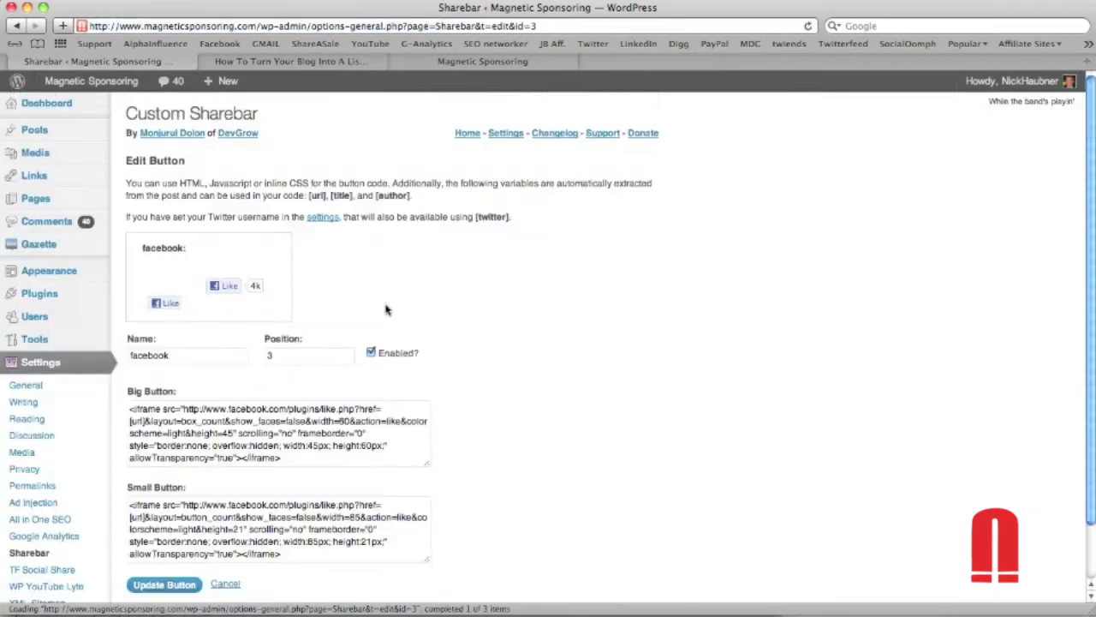
scroll(380, 307, "down", 2)
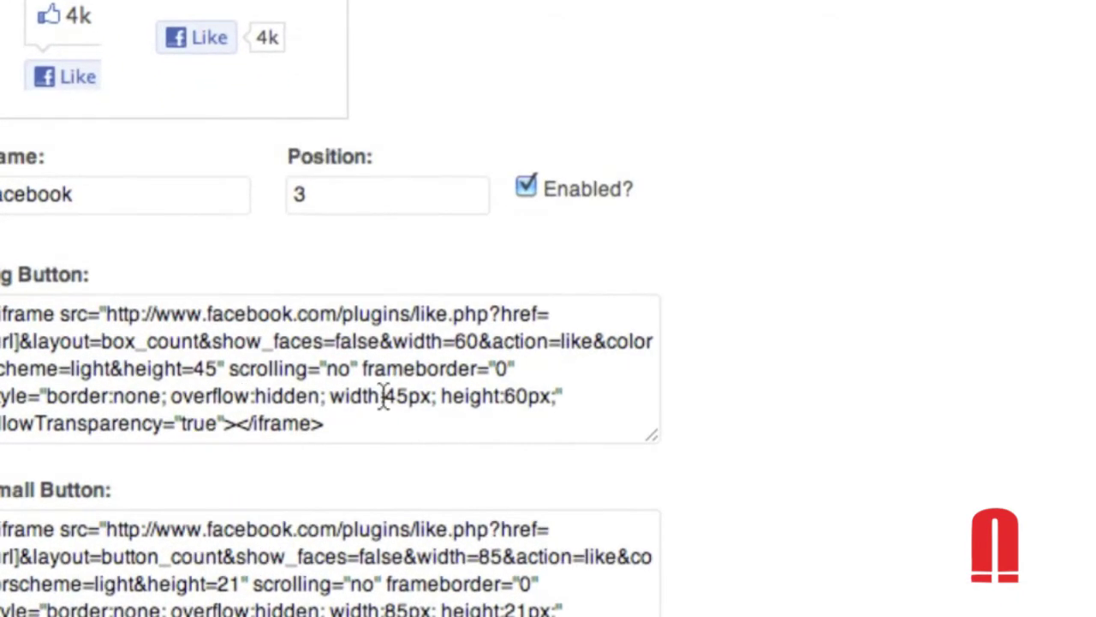
left_click_drag(385, 396, 409, 402)
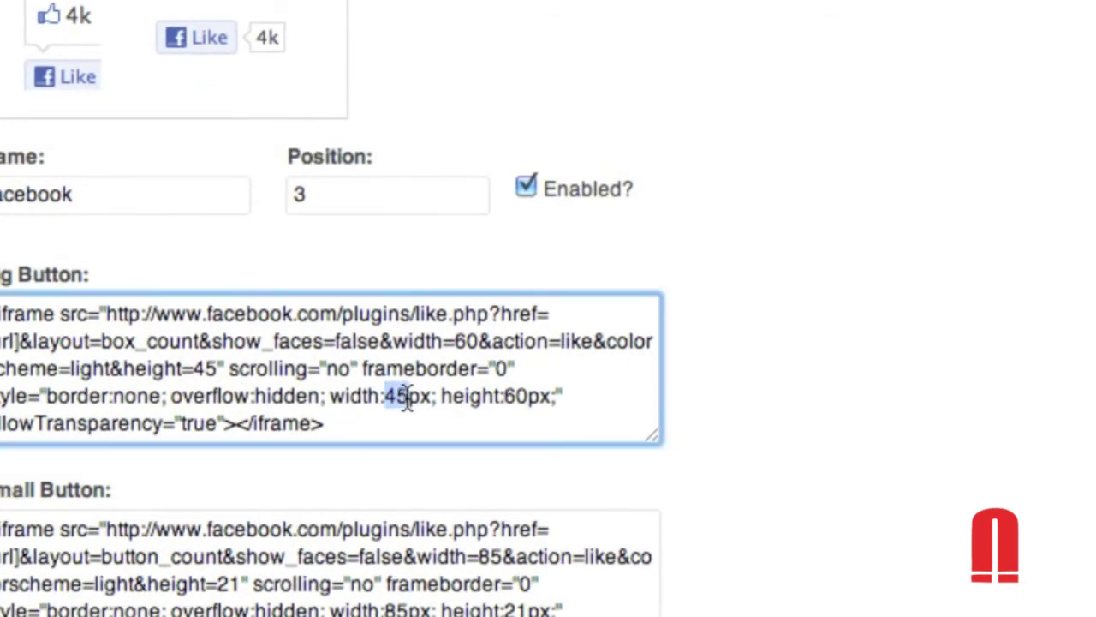
type("50")
left_click(527, 400)
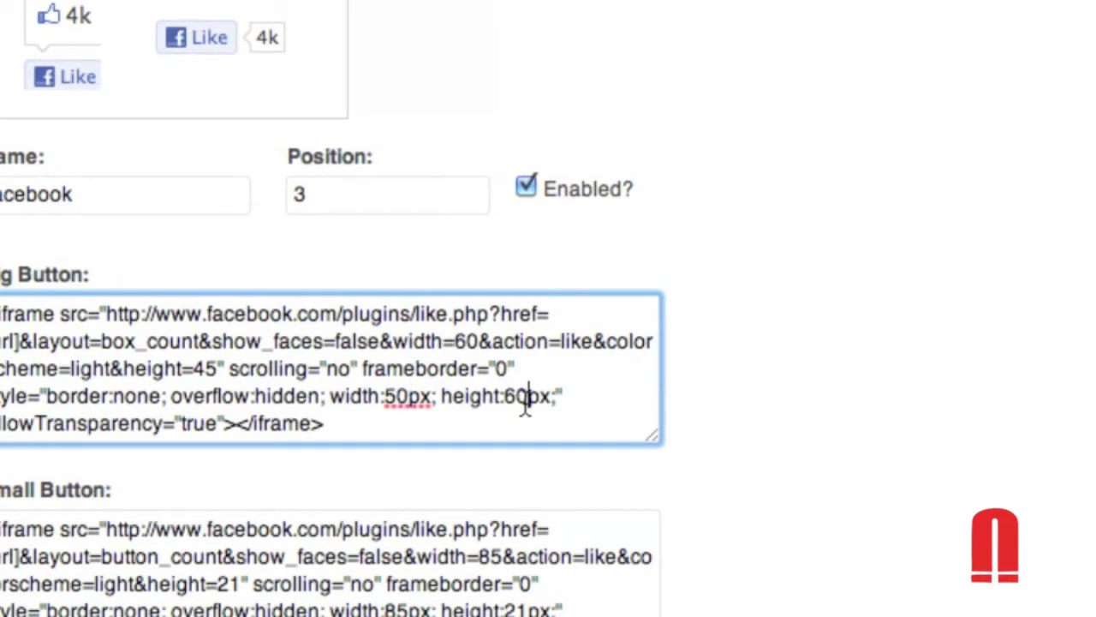
key("Delete")
type("5")
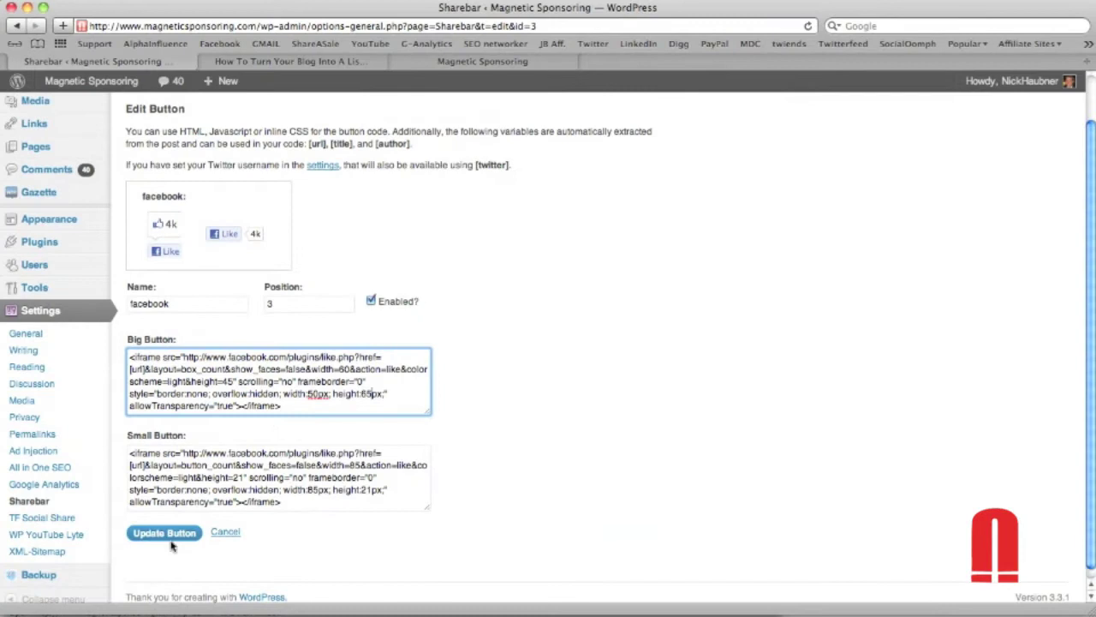
left_click(171, 538)
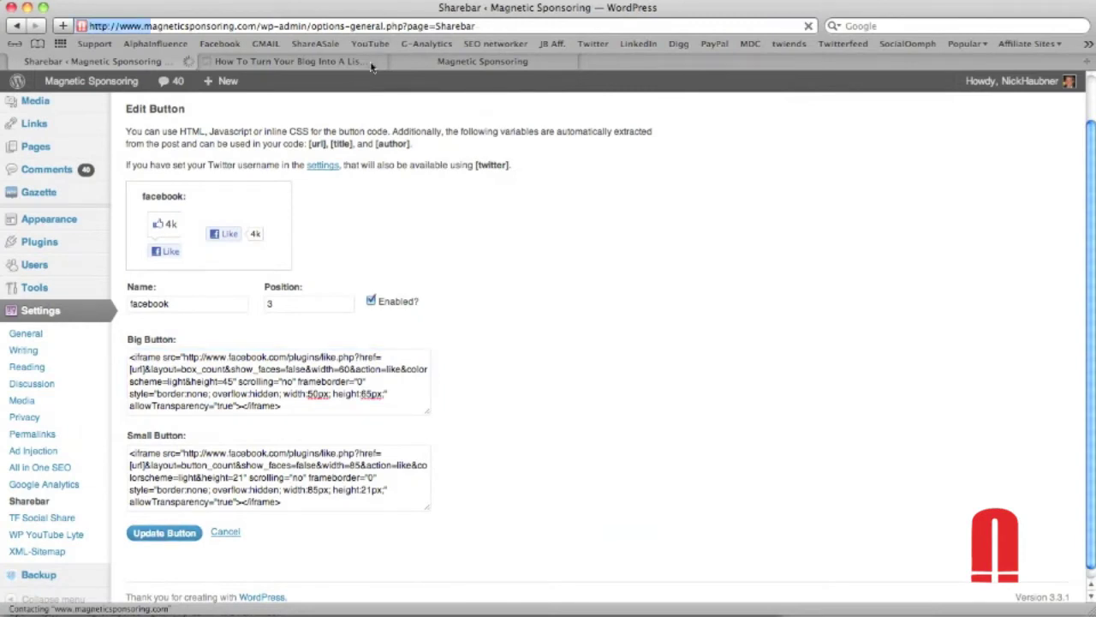
Step: Check the resized Like button on the blog post, then scroll to Available Buttons in Sharebar settings
left_click(368, 62)
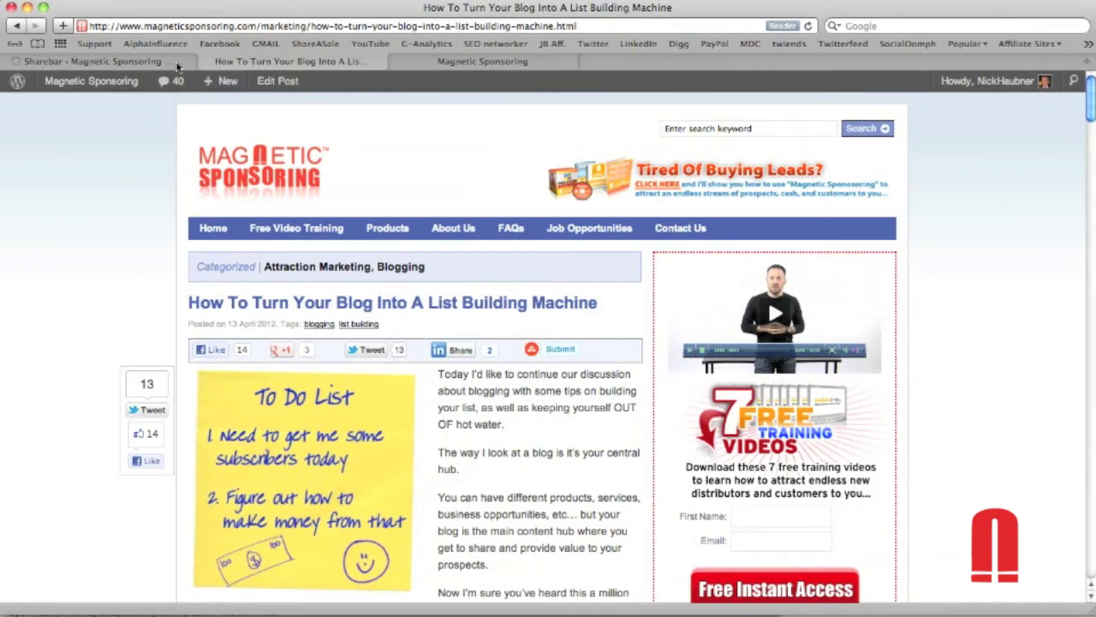
left_click(178, 63)
scroll(700, 286, "down", 2)
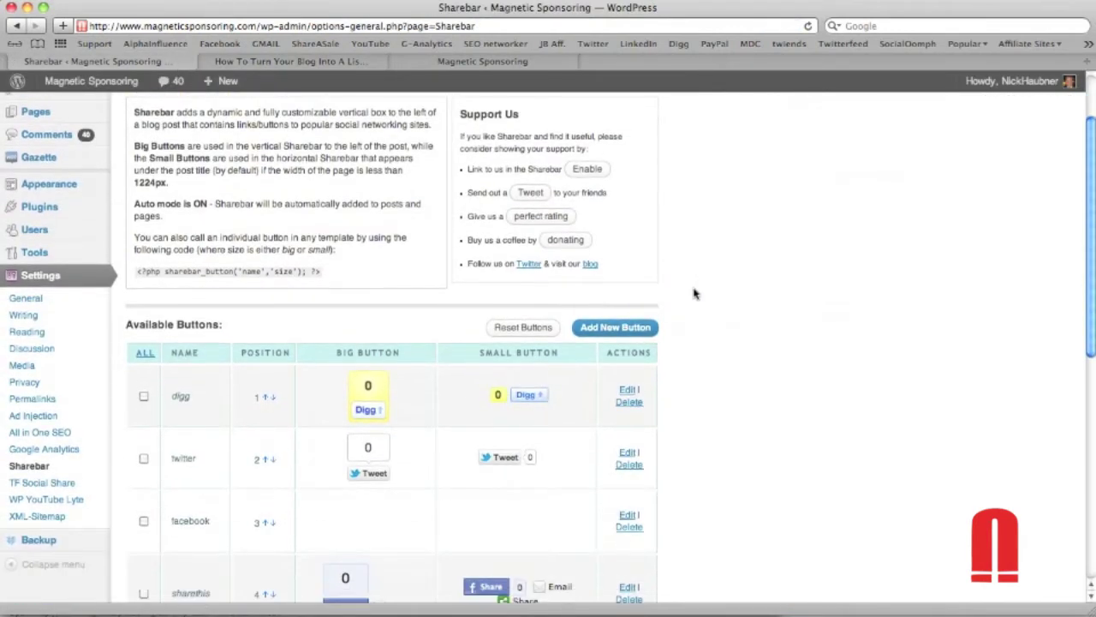
Step: Create a new Sharebar button named 'Google +' at position 3, with Enabled ticked
left_click(630, 337)
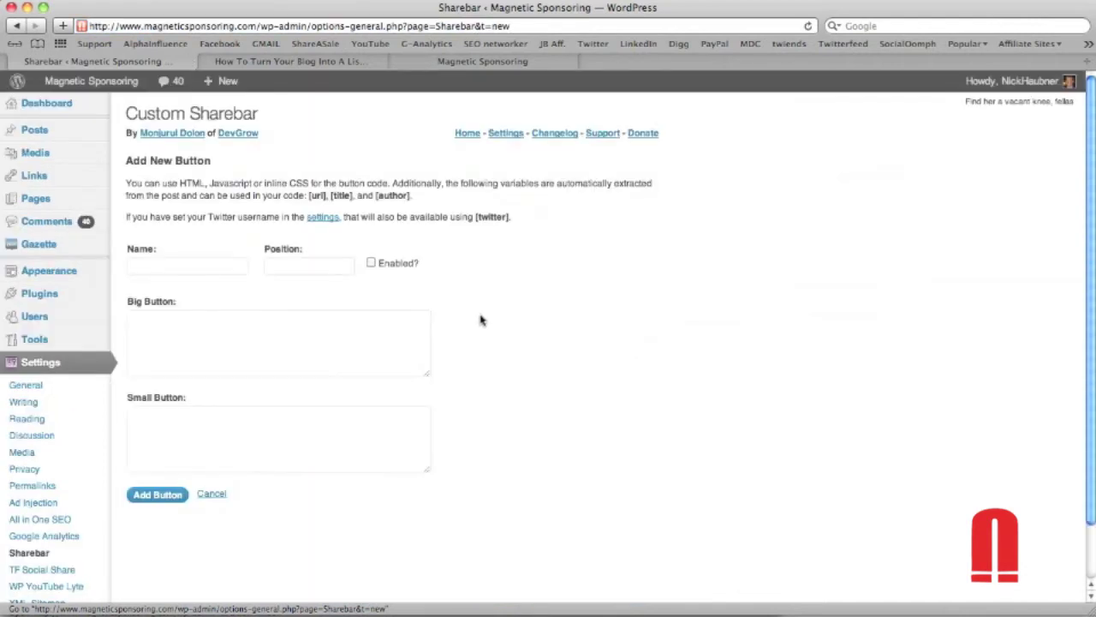
left_click(204, 264)
type("Goog")
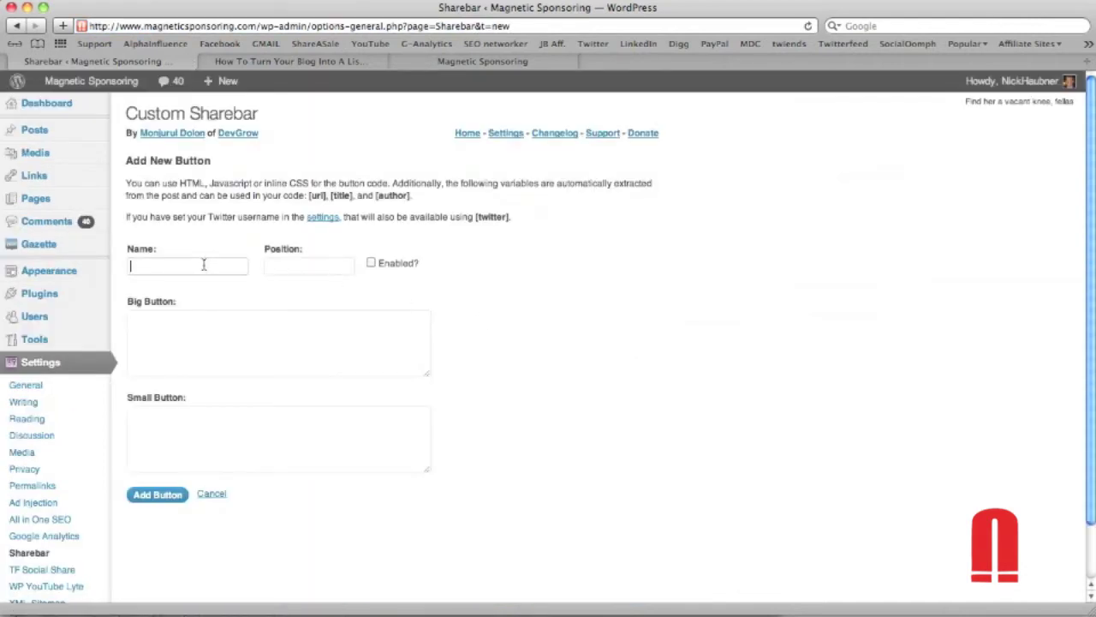
type("le +")
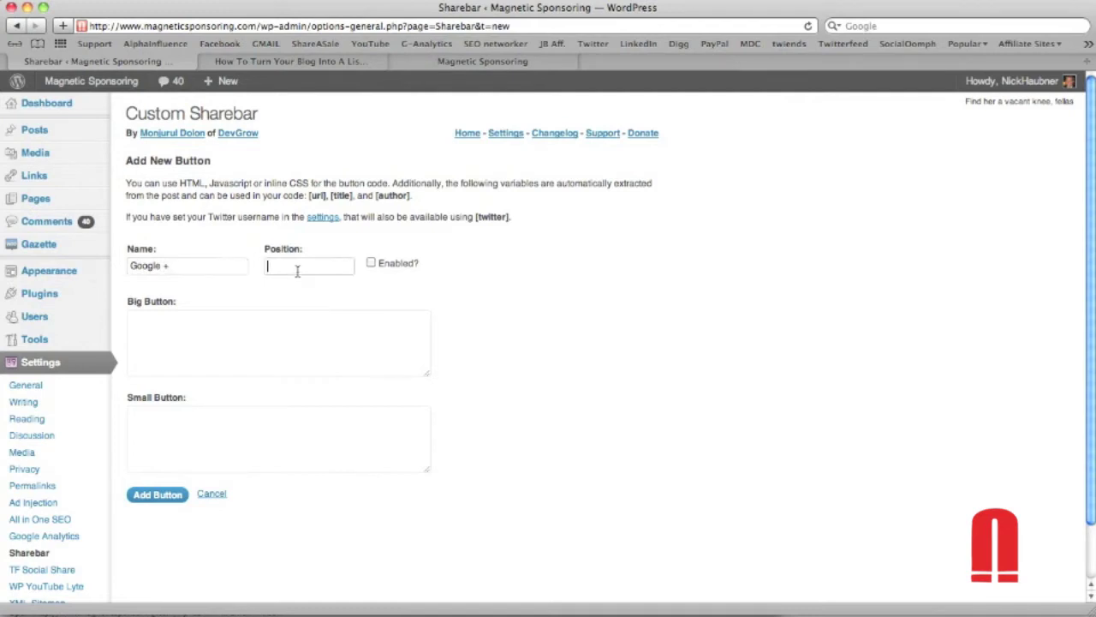
left_click(371, 263)
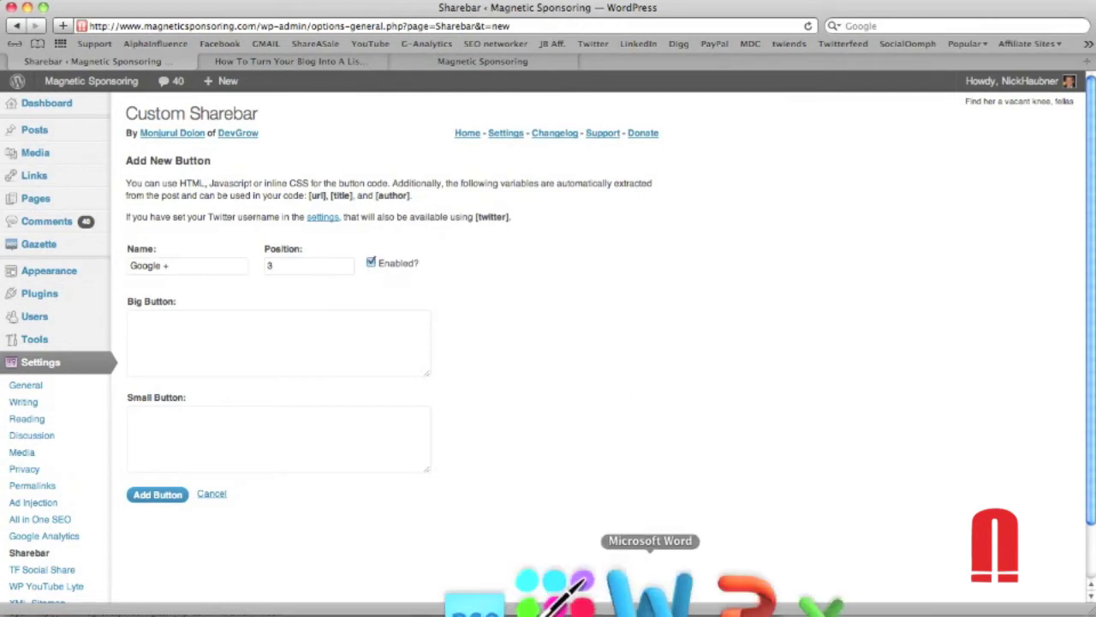
Step: Paste the tall g:plusone code as Big Button and the plain g:plusone code as Small Button, then add it
left_click(650, 591)
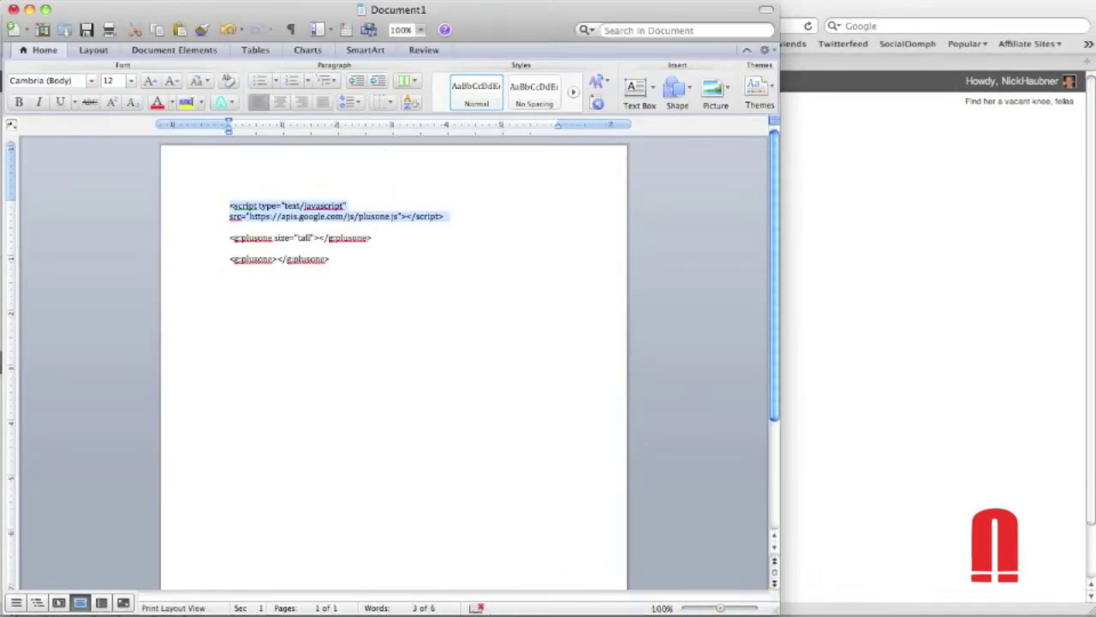
left_click_drag(377, 238, 230, 238)
key("super+c")
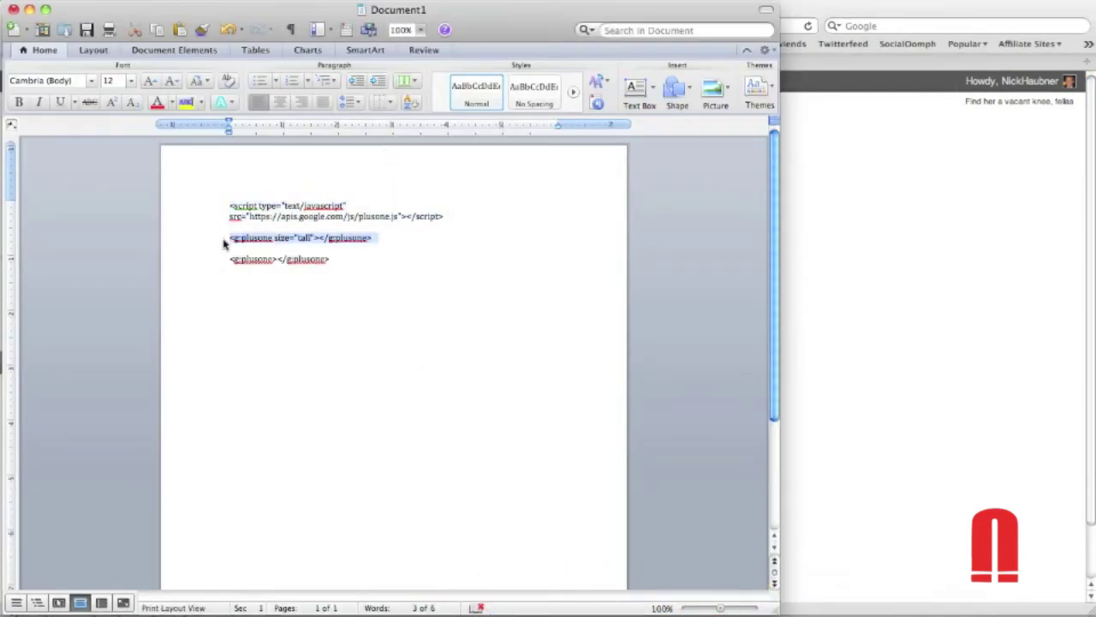
left_click(830, 263)
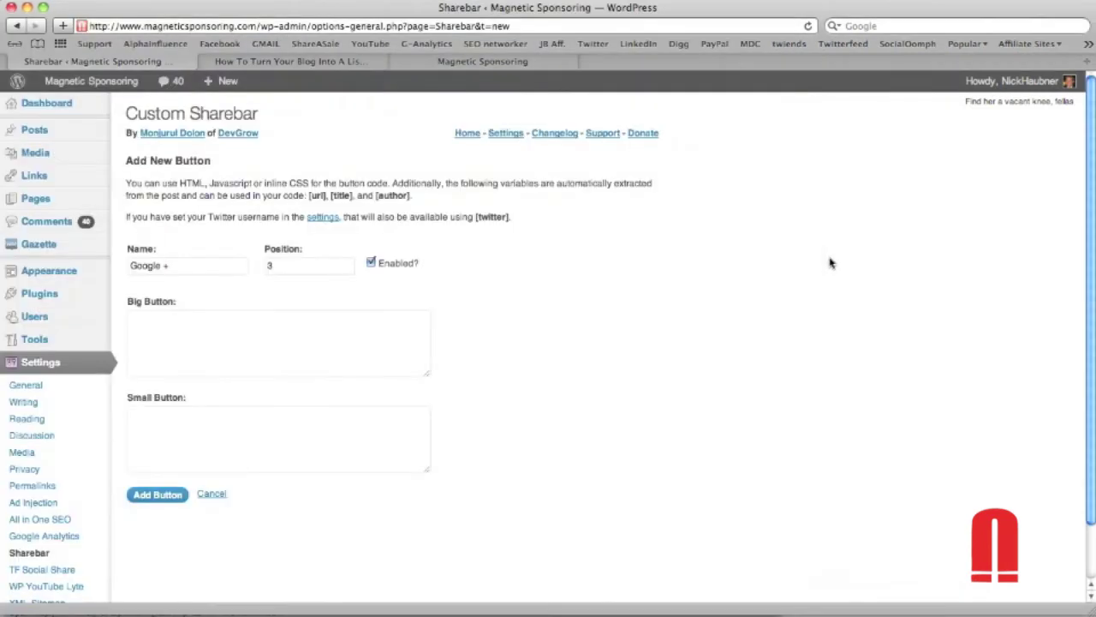
left_click(229, 343)
key("super+v")
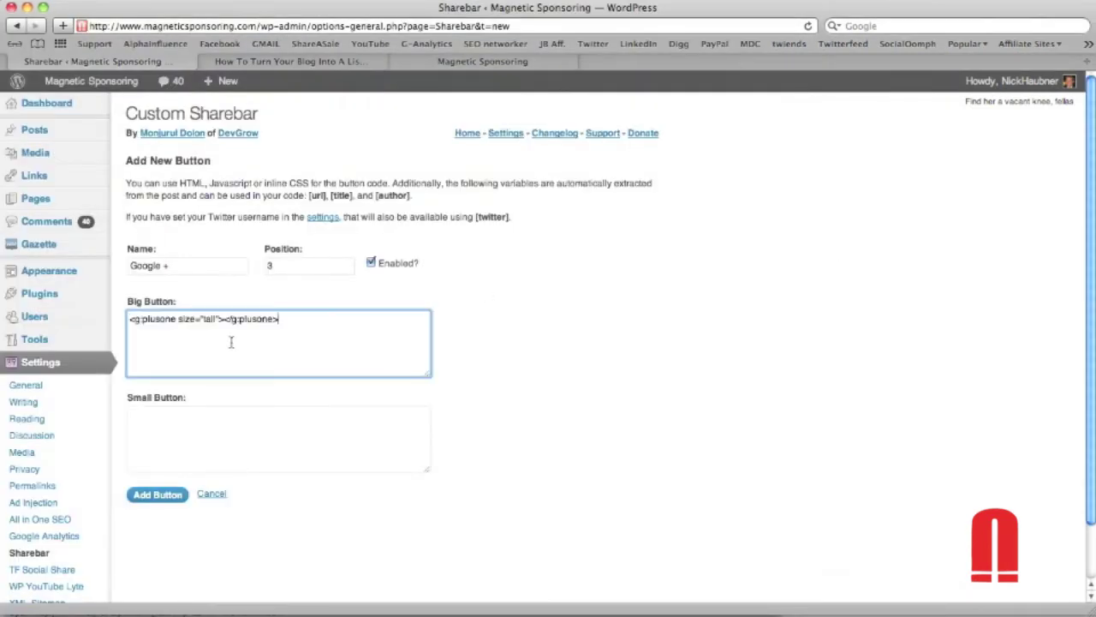
left_click(638, 591)
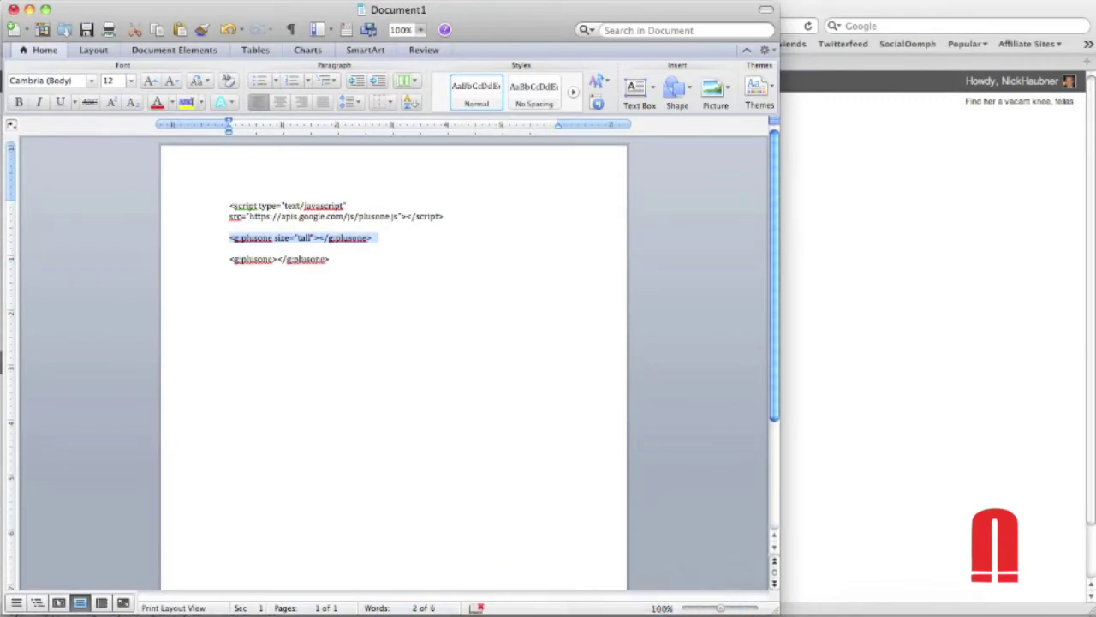
left_click_drag(331, 259, 231, 249)
key("super+c")
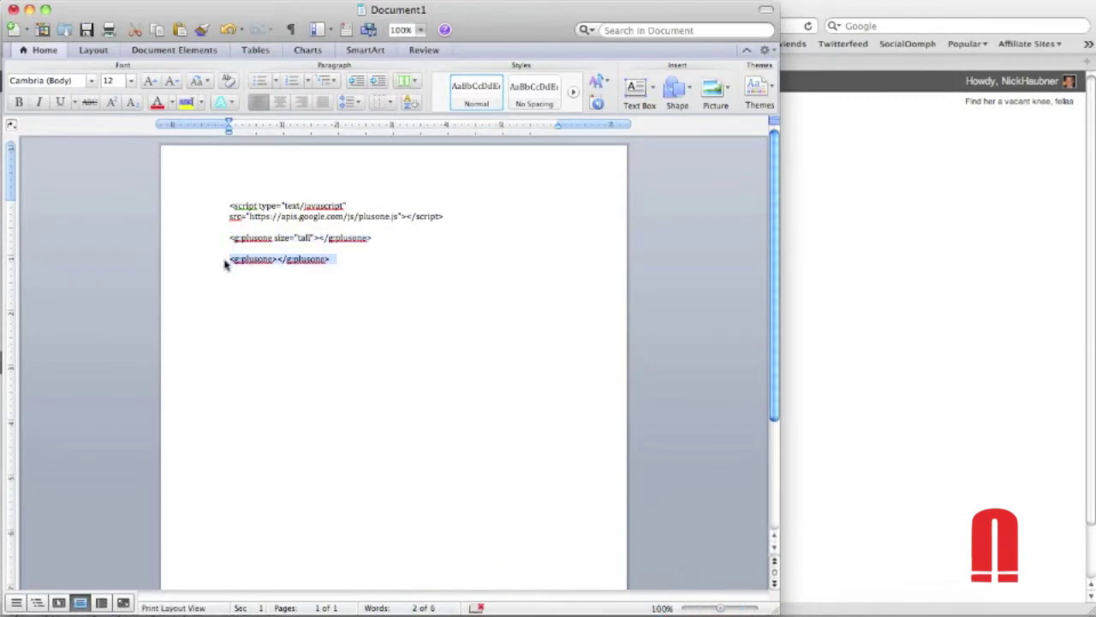
left_click(961, 293)
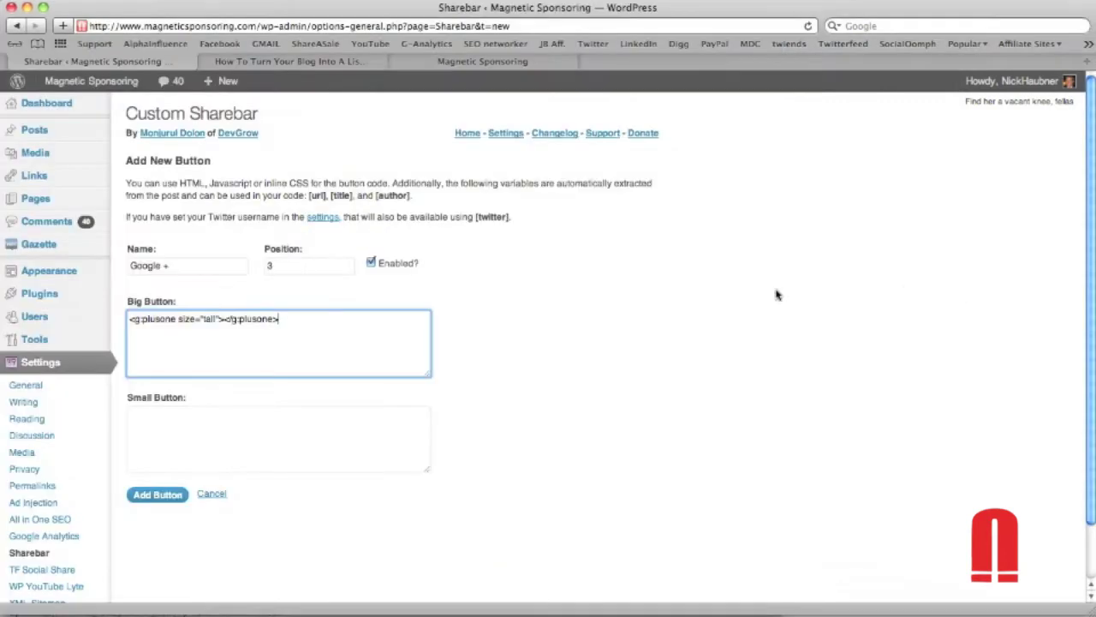
left_click(326, 421)
key("super+v")
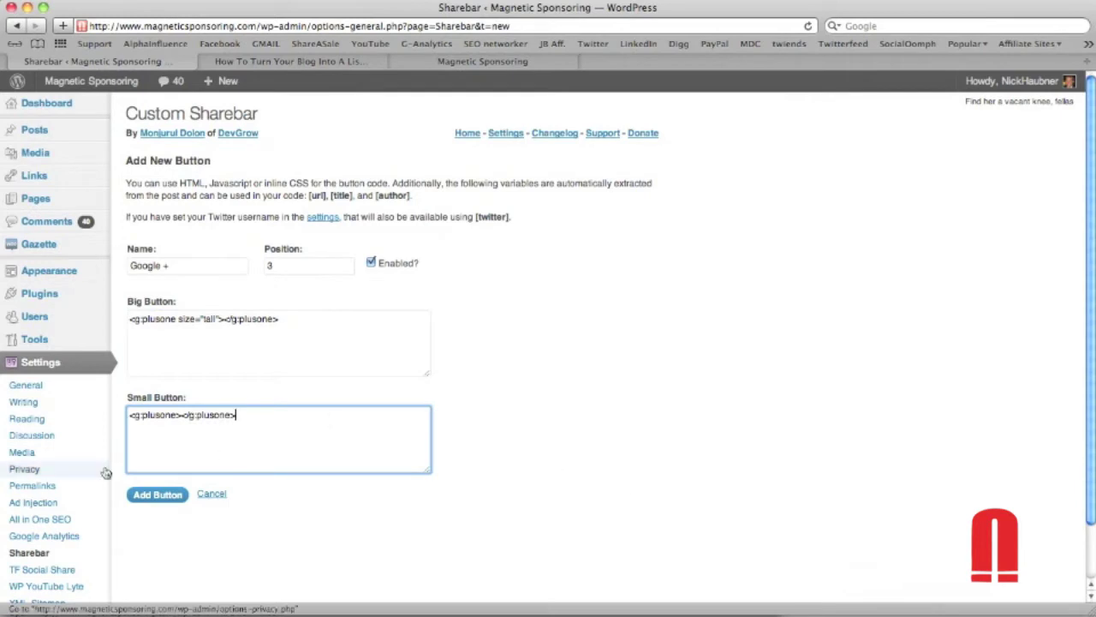
left_click(143, 496)
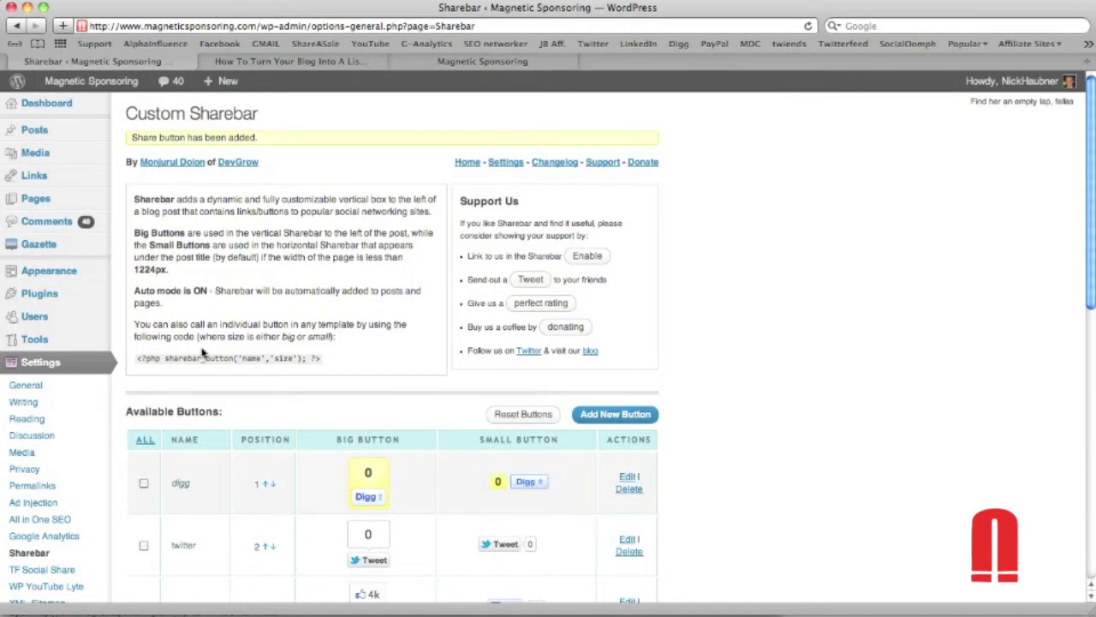
Step: Open Appearance > Editor and load the Gazette Edition Header (header.php) template
mouse_move(90, 273)
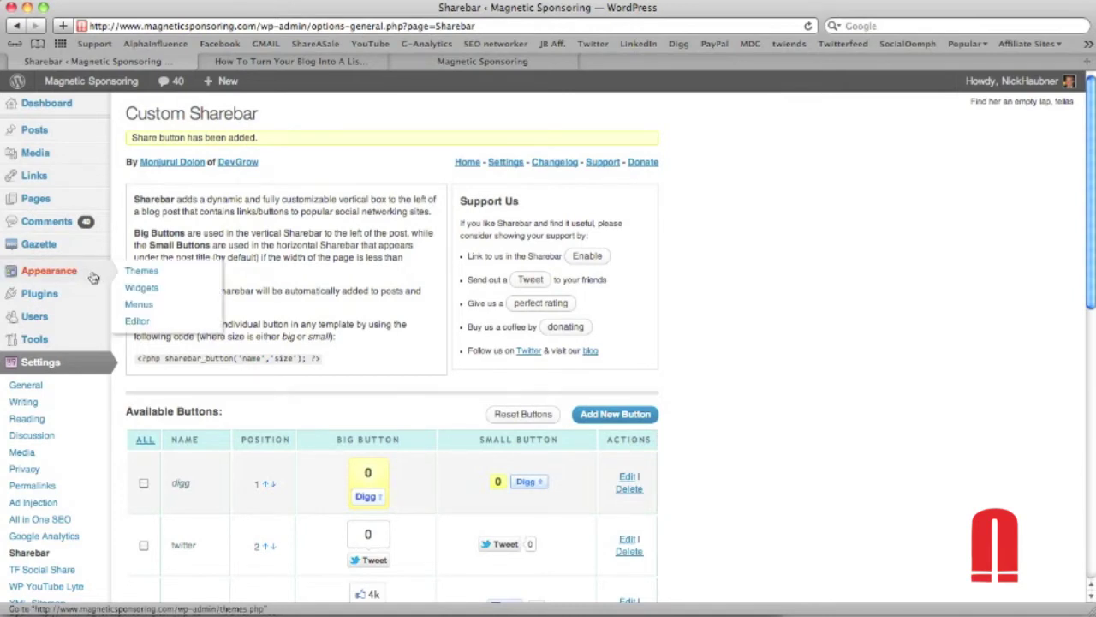
left_click(139, 321)
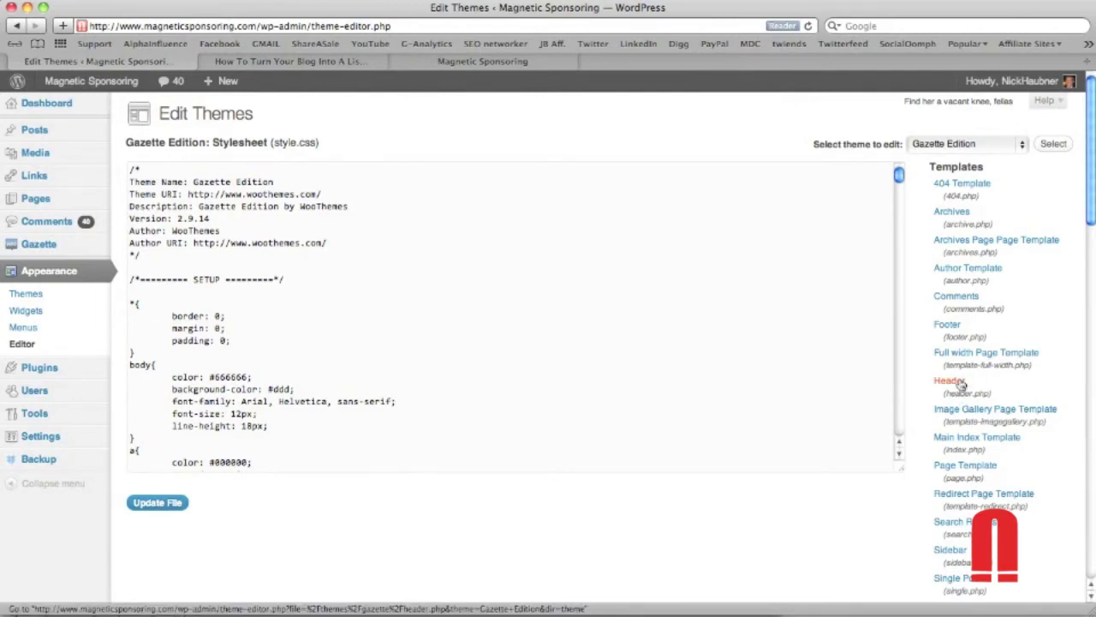
left_click(957, 382)
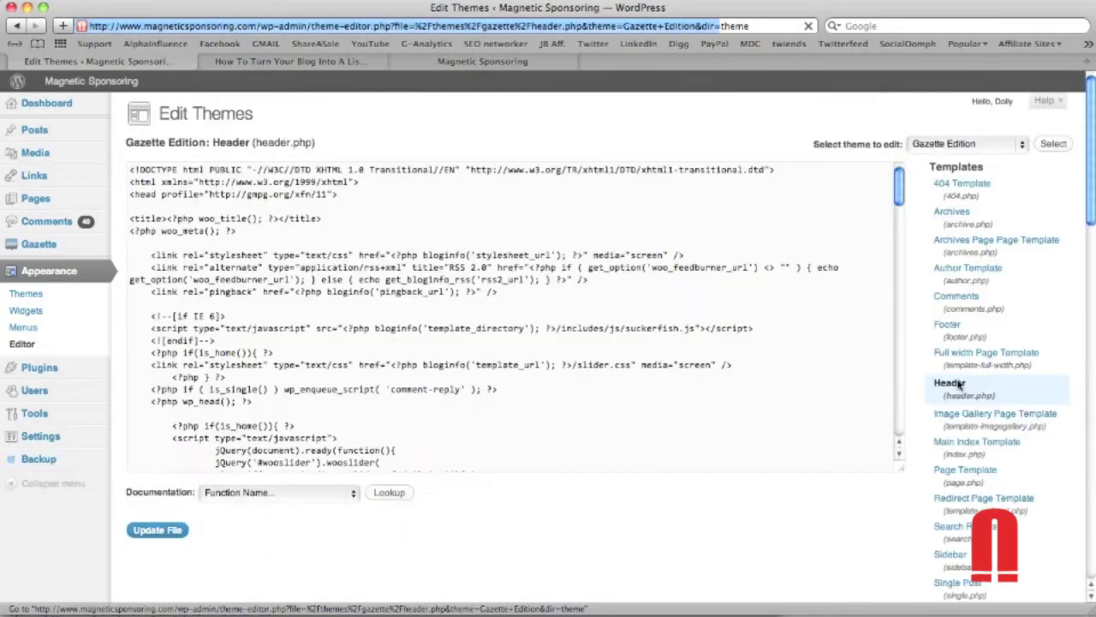
Step: Paste the plusone.js script tag just above </head> in header.php, save the file, and switch to the post
scroll(345, 292, "down", 8)
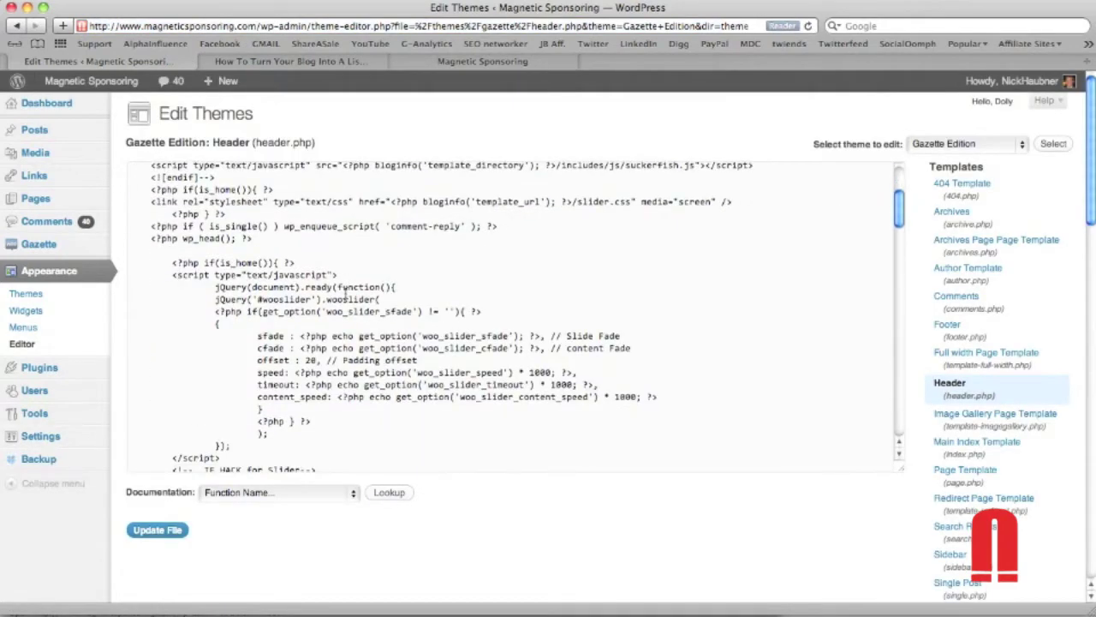
scroll(345, 294, "down", 4)
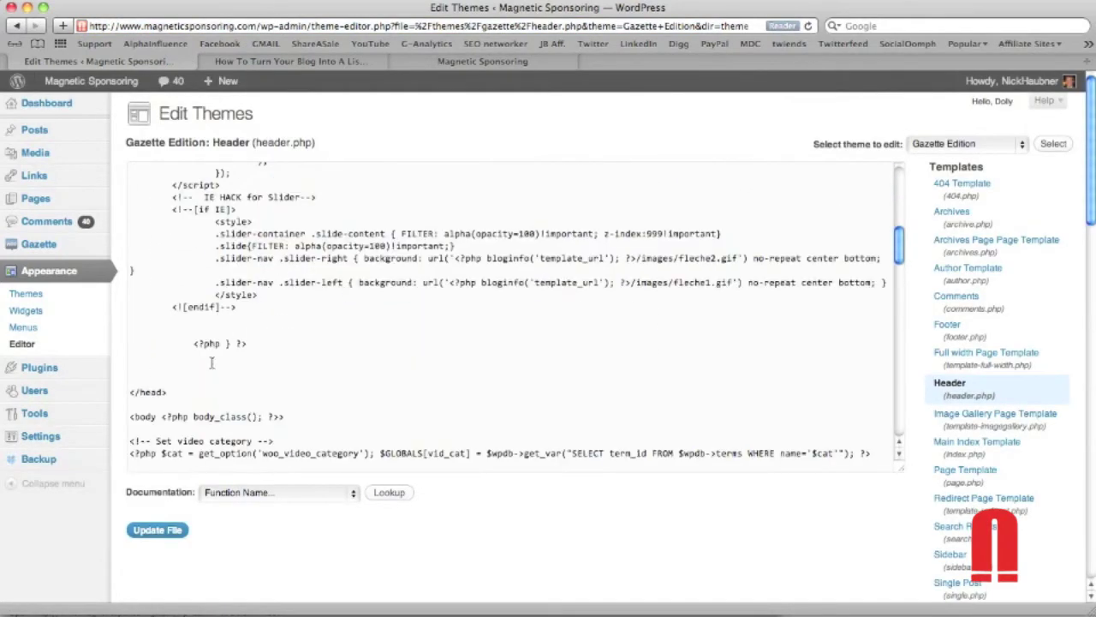
scroll(205, 365, "down", 1)
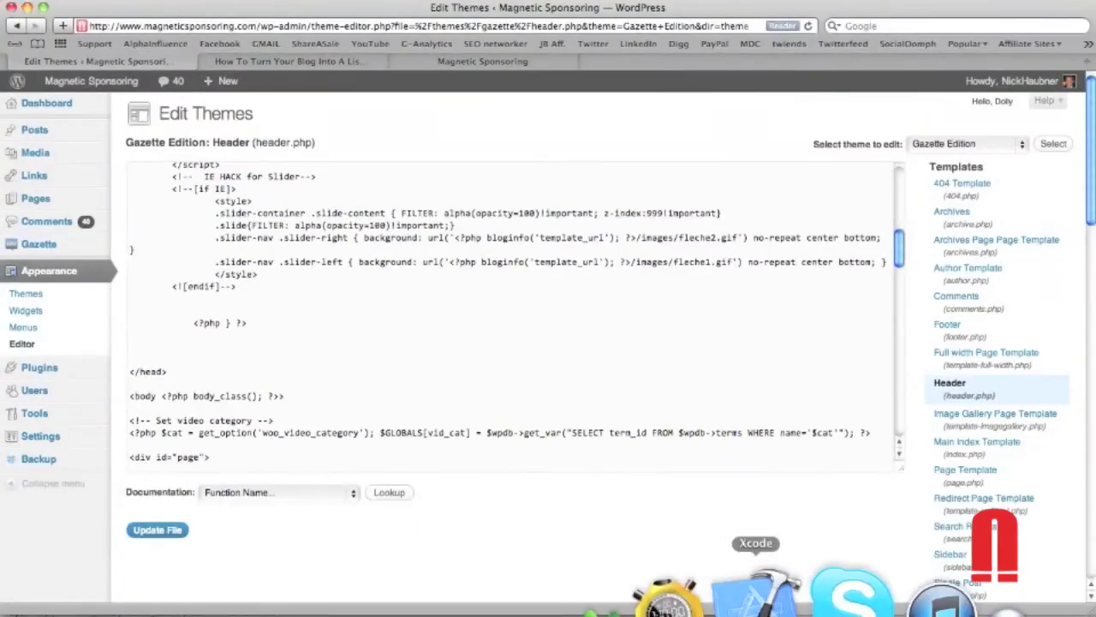
left_click(754, 599)
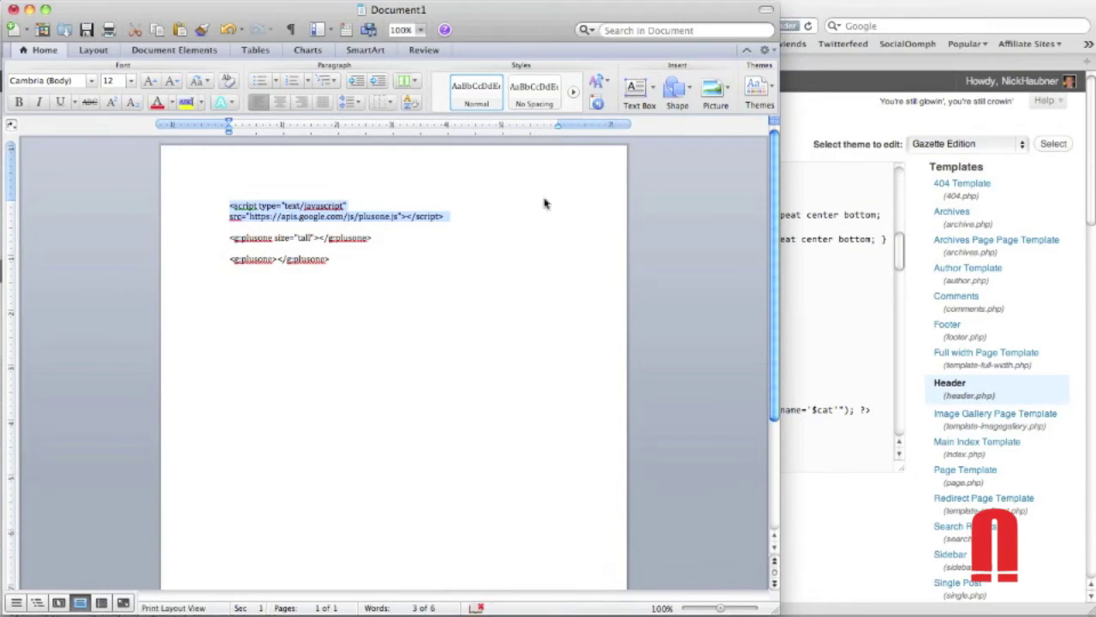
left_click(792, 486)
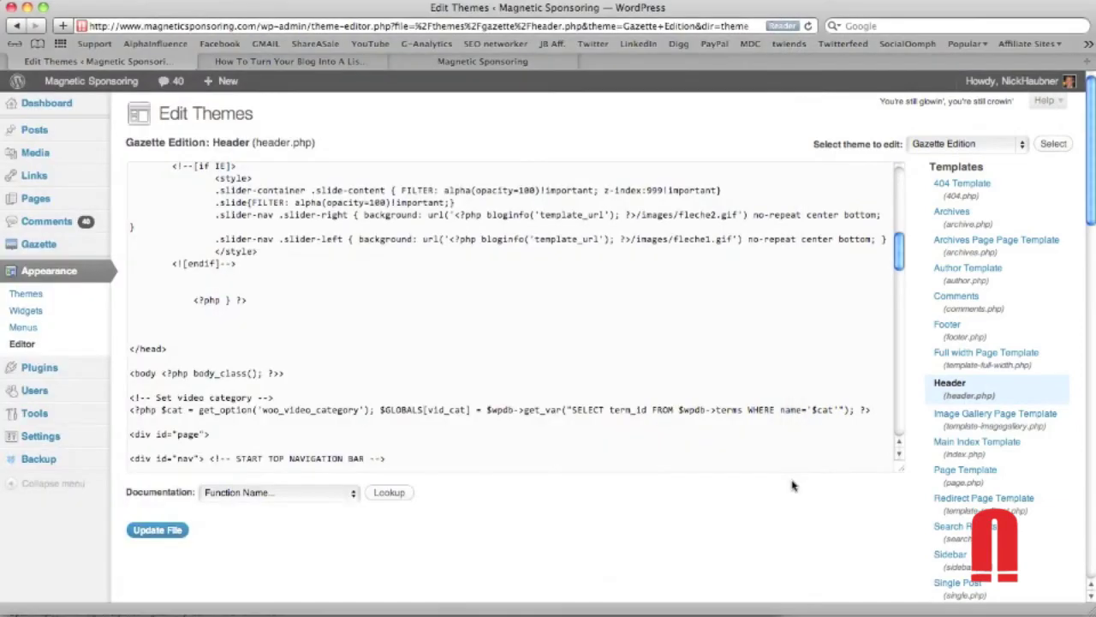
left_click(197, 324)
type("<script type=\"text/javascript\" src=\"https://apis.google.com/js/plusone.js\"></script>")
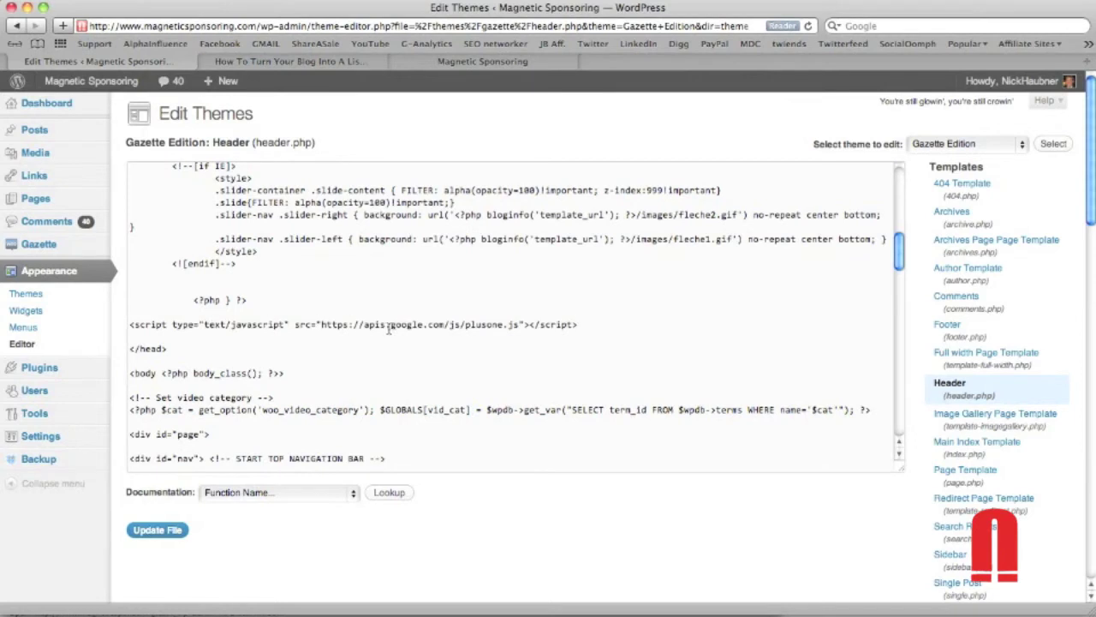
left_click(137, 535)
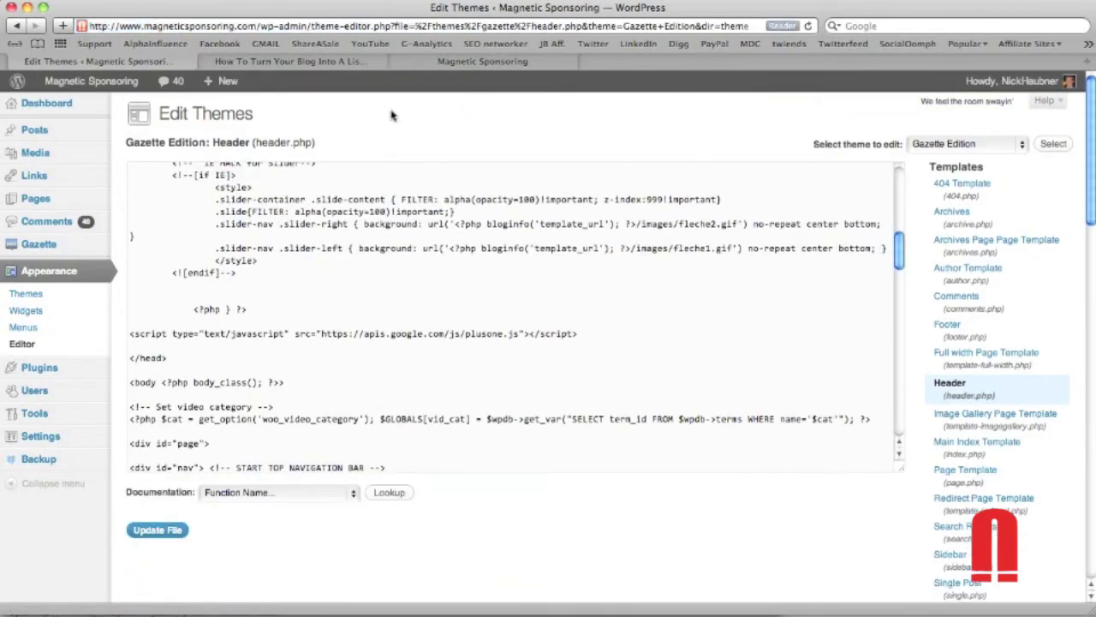
left_click(356, 61)
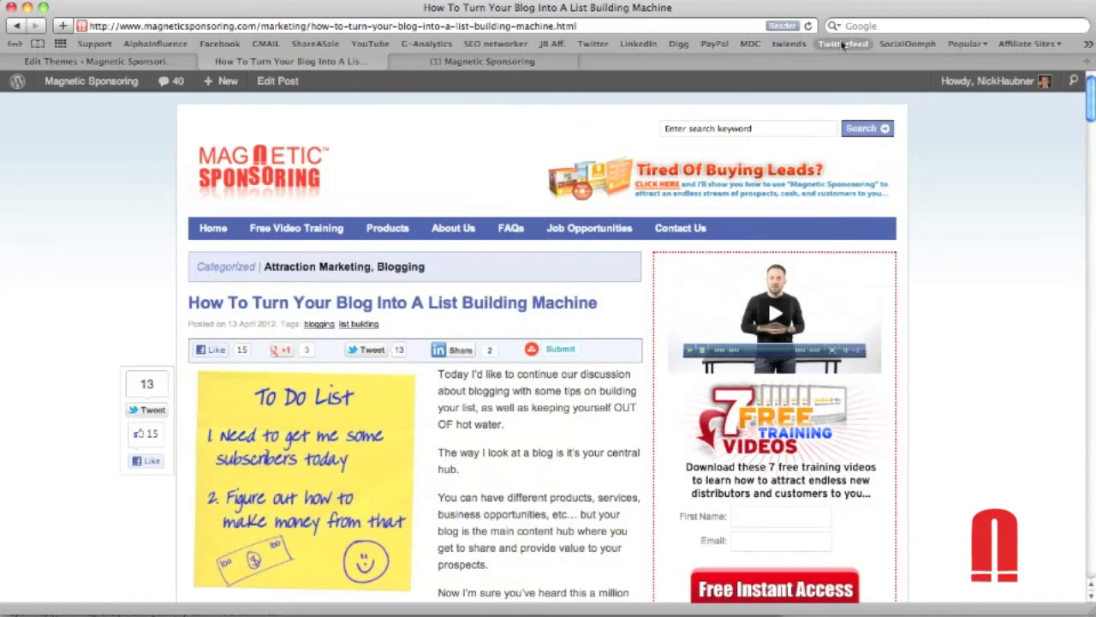
Step: Reload the blog post to see the Google +1 button, then return to the theme editor
left_click(807, 26)
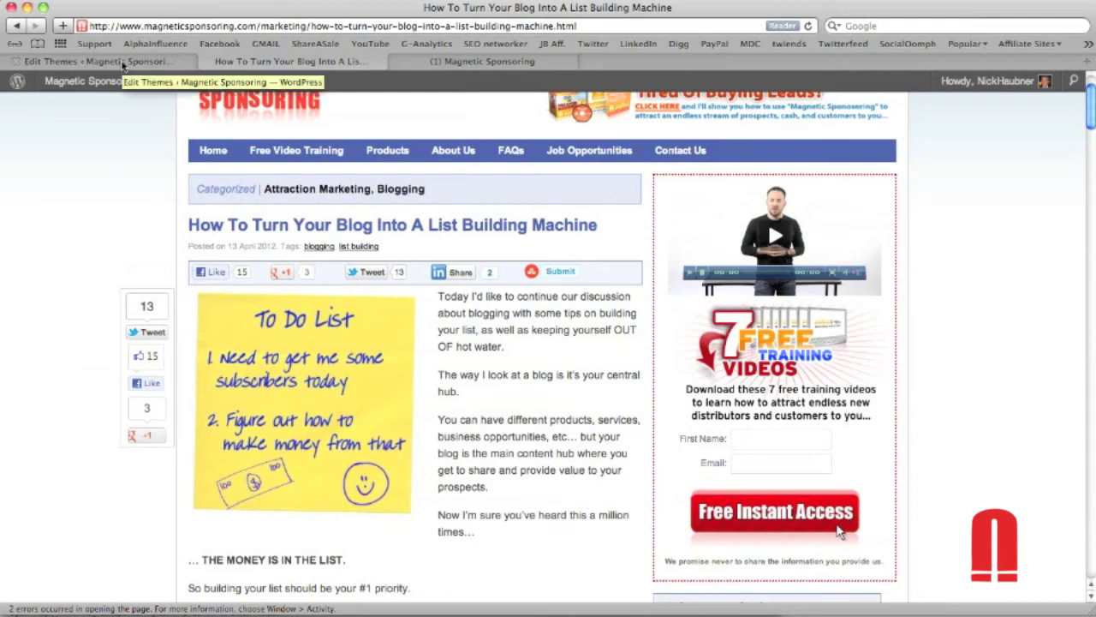
left_click(122, 66)
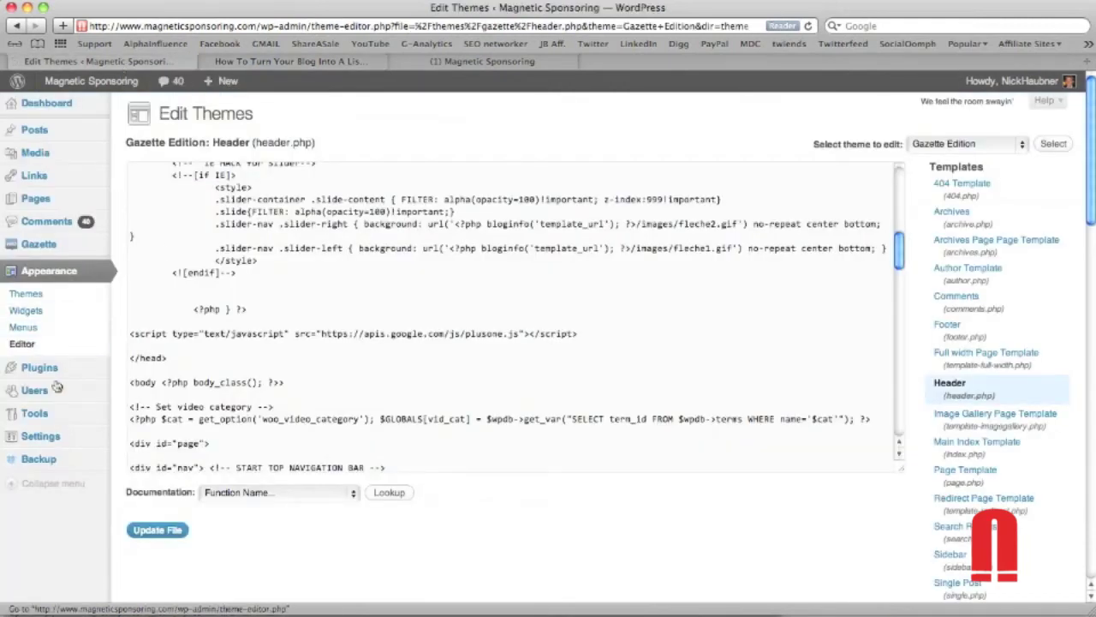
Step: Go to Settings > Sharebar and open the Edit form for the sharethis button
mouse_move(76, 459)
mouse_move(51, 436)
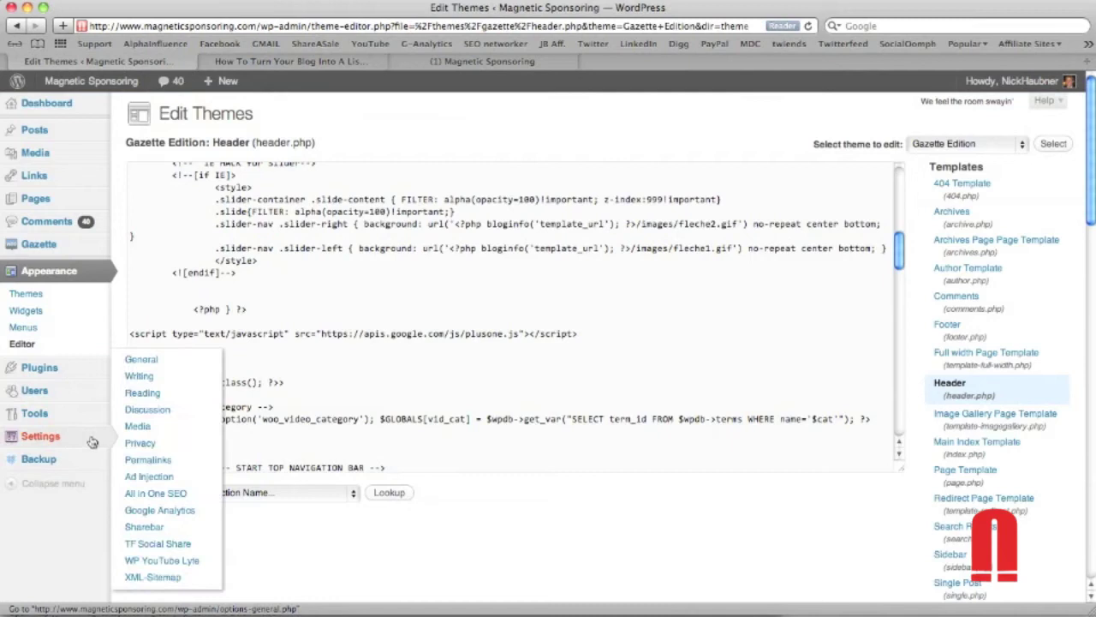
left_click(154, 528)
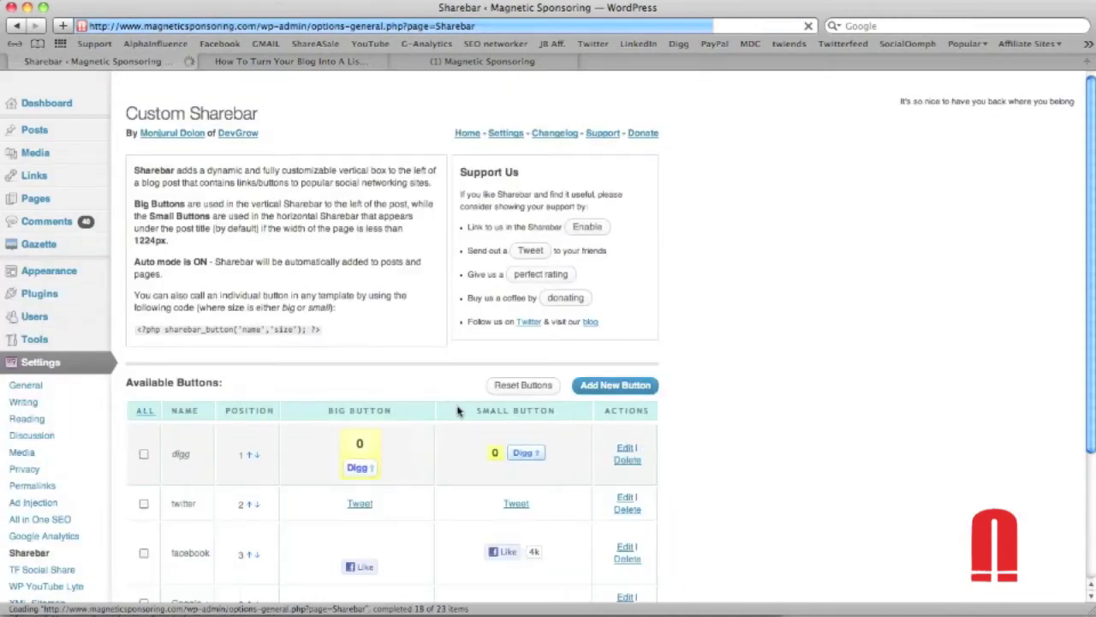
scroll(457, 411, "down", 5)
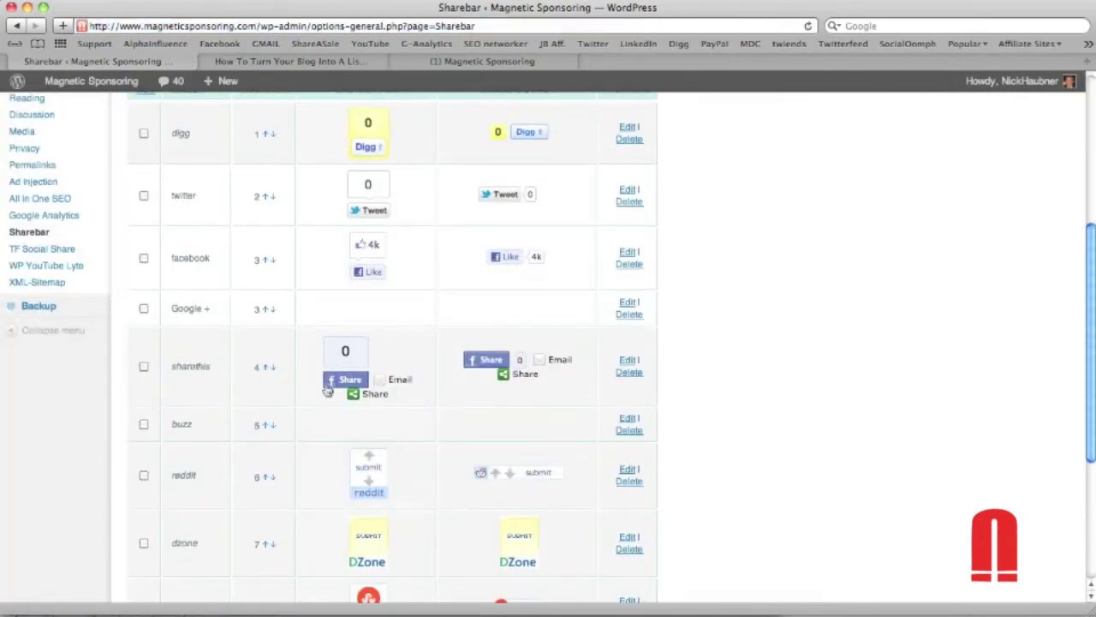
left_click(627, 360)
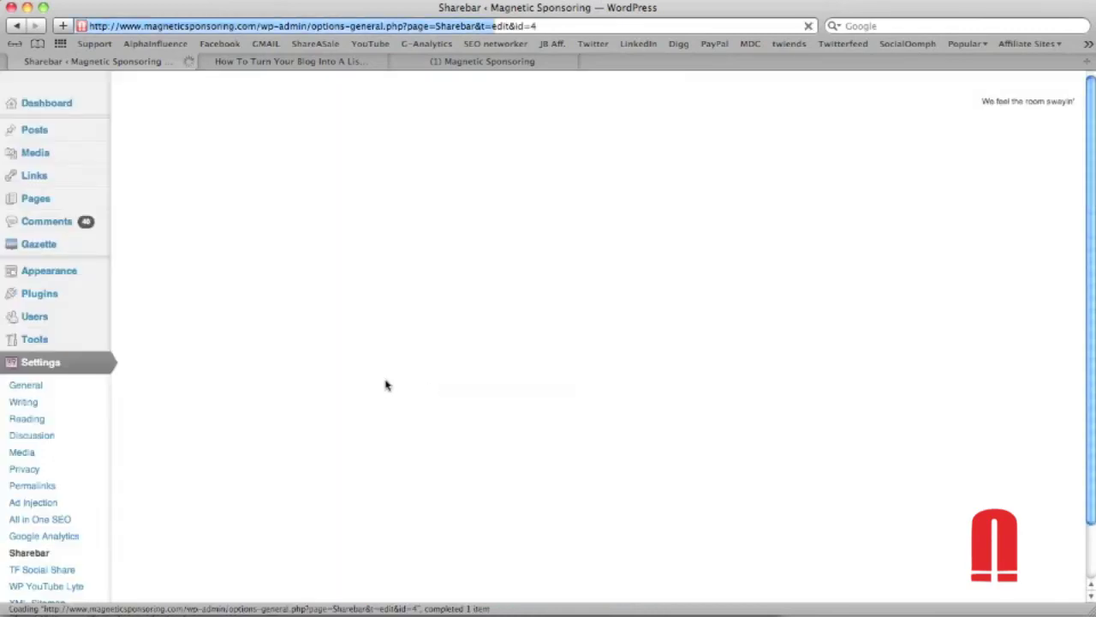
scroll(455, 354, "down", 2)
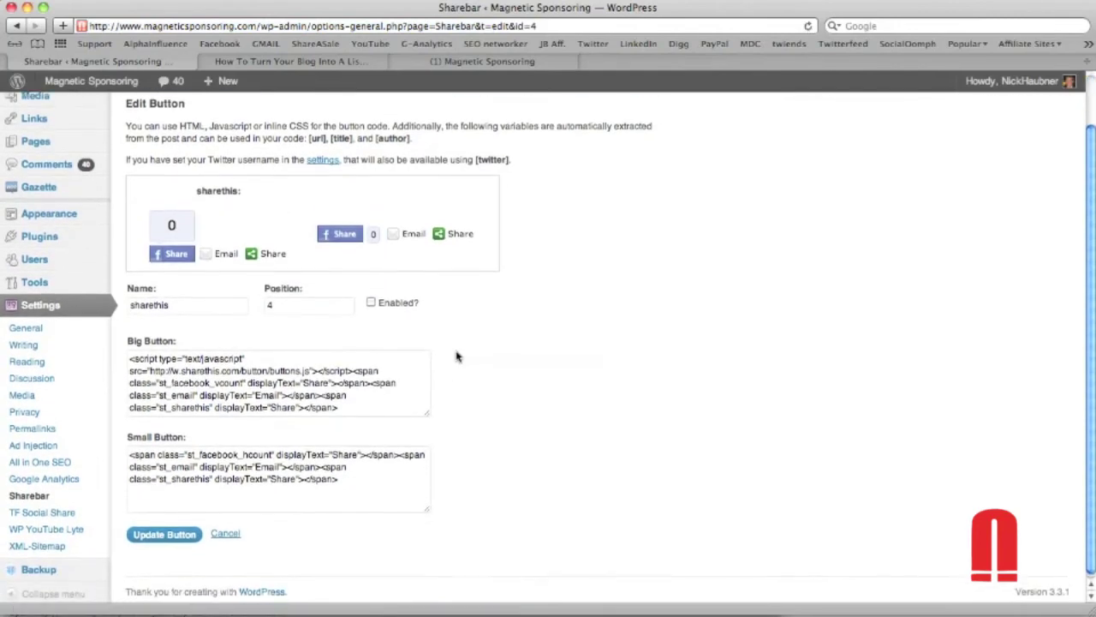
scroll(457, 357, "down", 1)
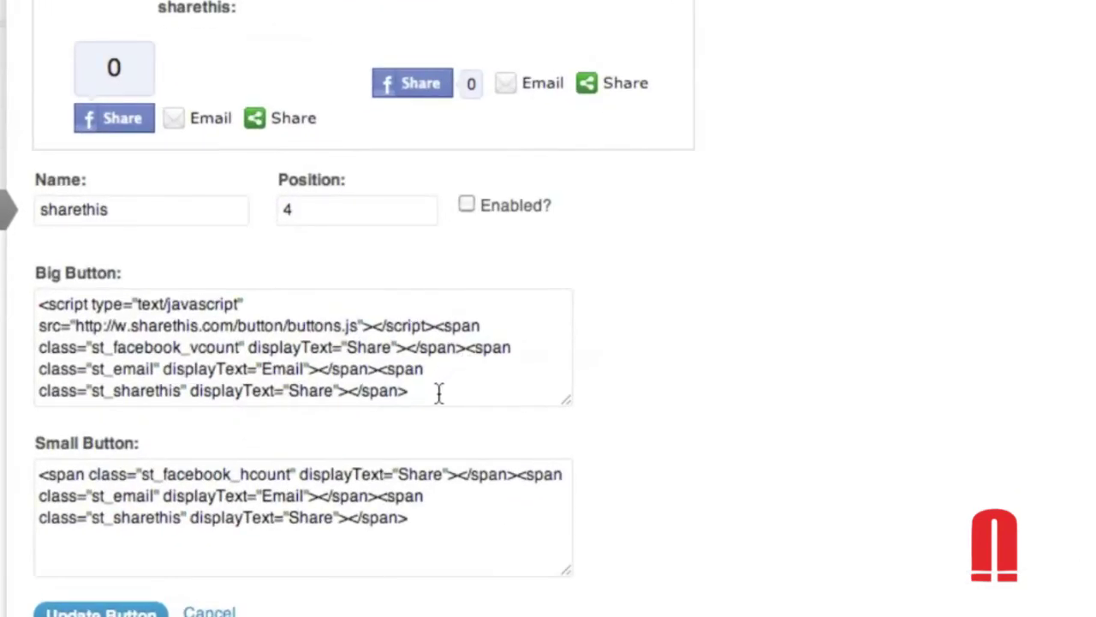
Step: Remove the st_email and st_sharethis spans from both codes, enable sharethis, and update it
left_click(437, 394)
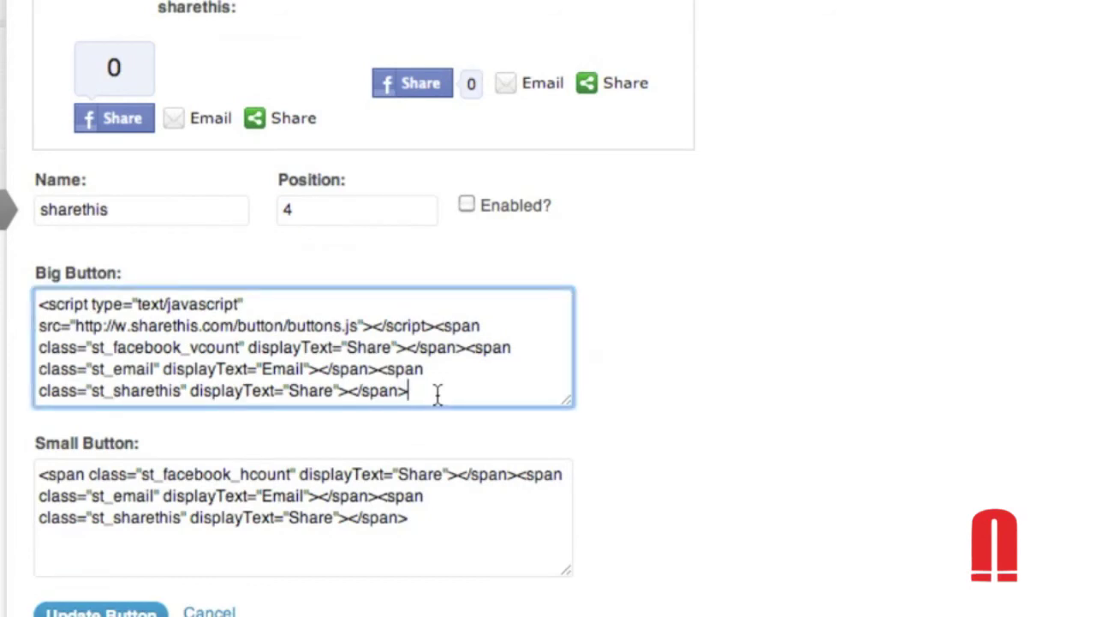
left_click_drag(437, 394, 35, 369)
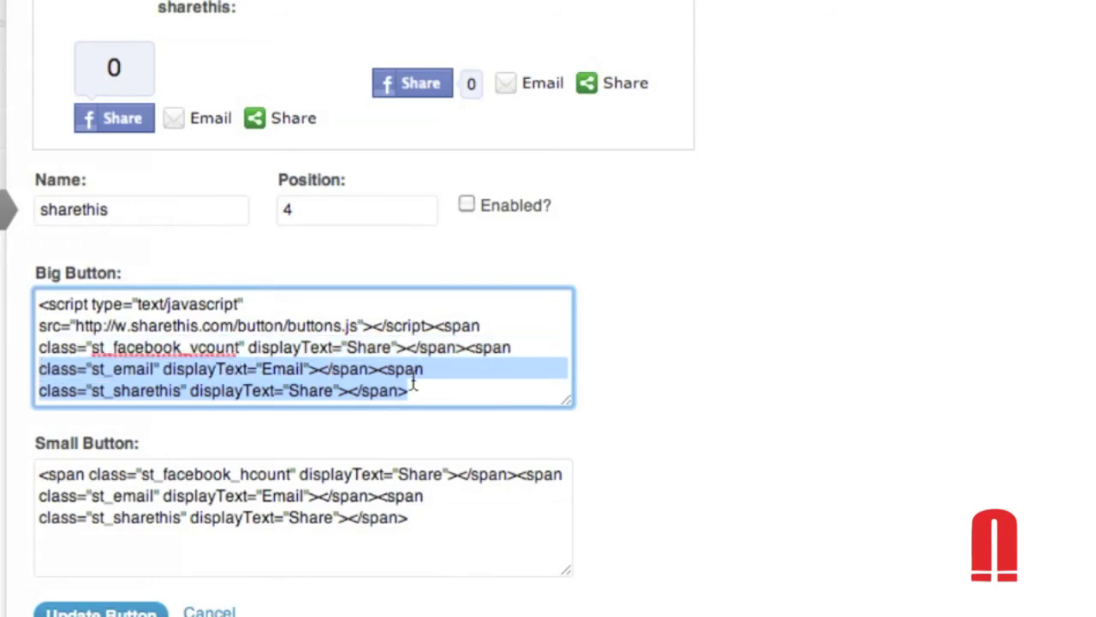
key("BackSpace")
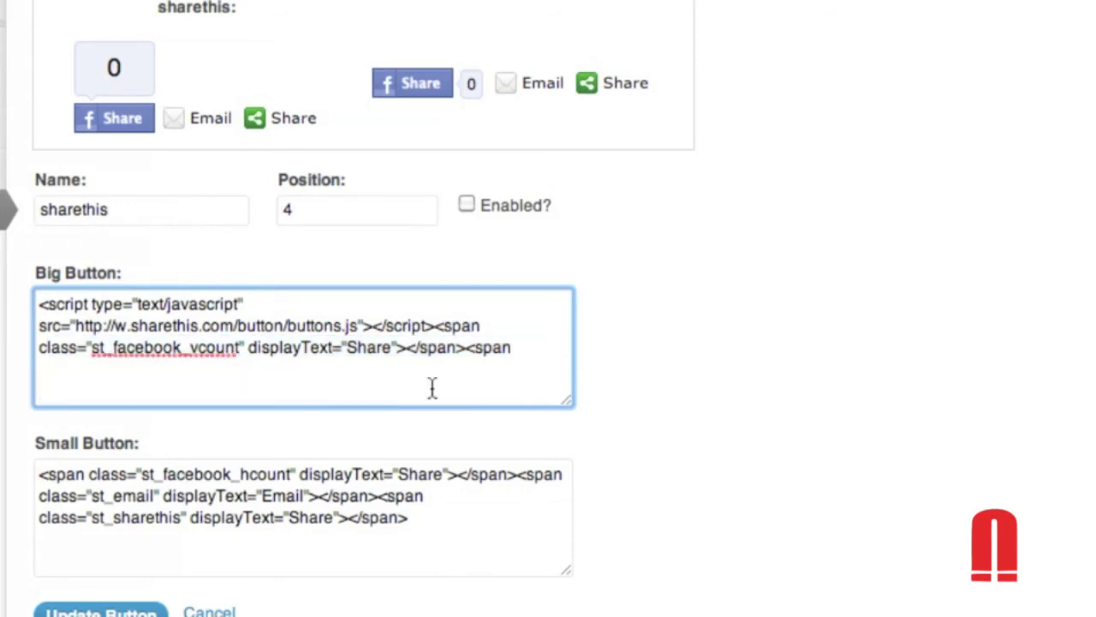
left_click(424, 548)
left_click_drag(311, 533, 36, 503)
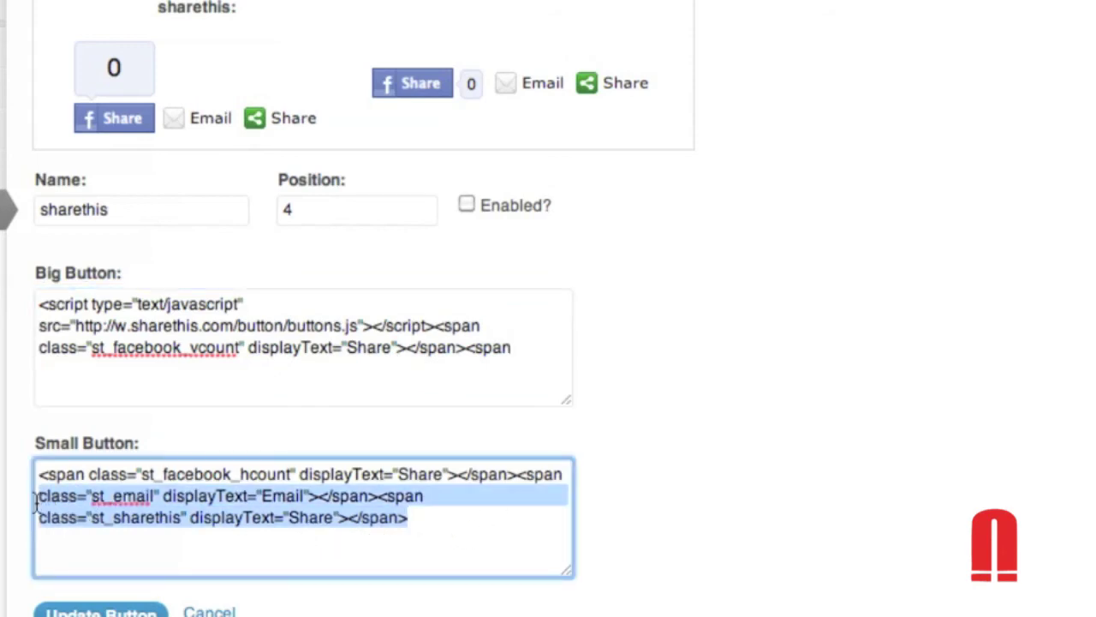
key("BackSpace")
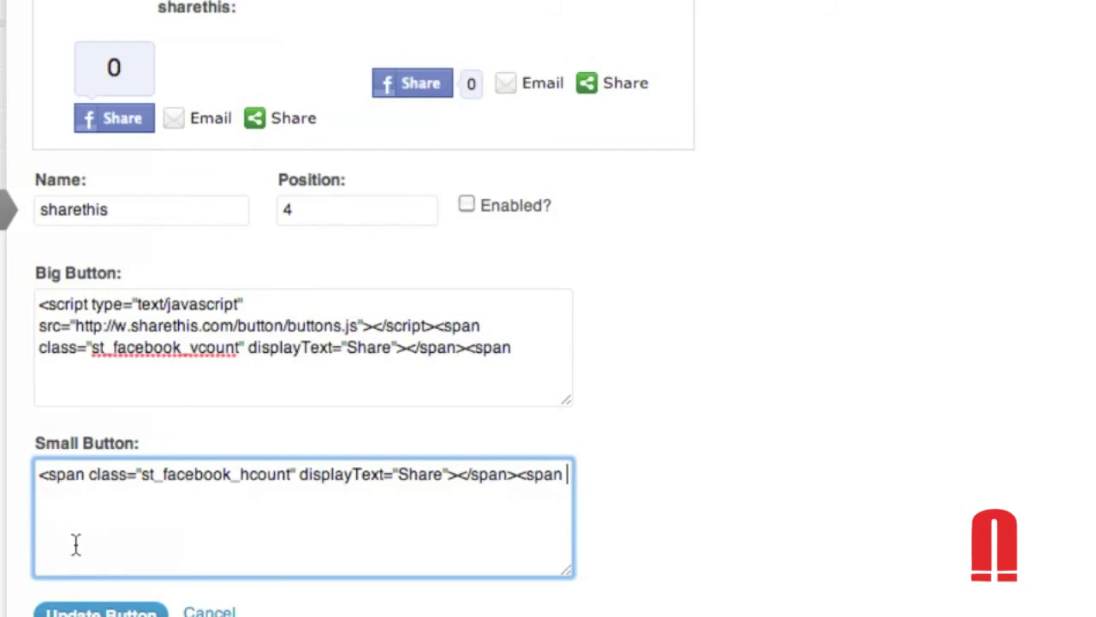
left_click(466, 206)
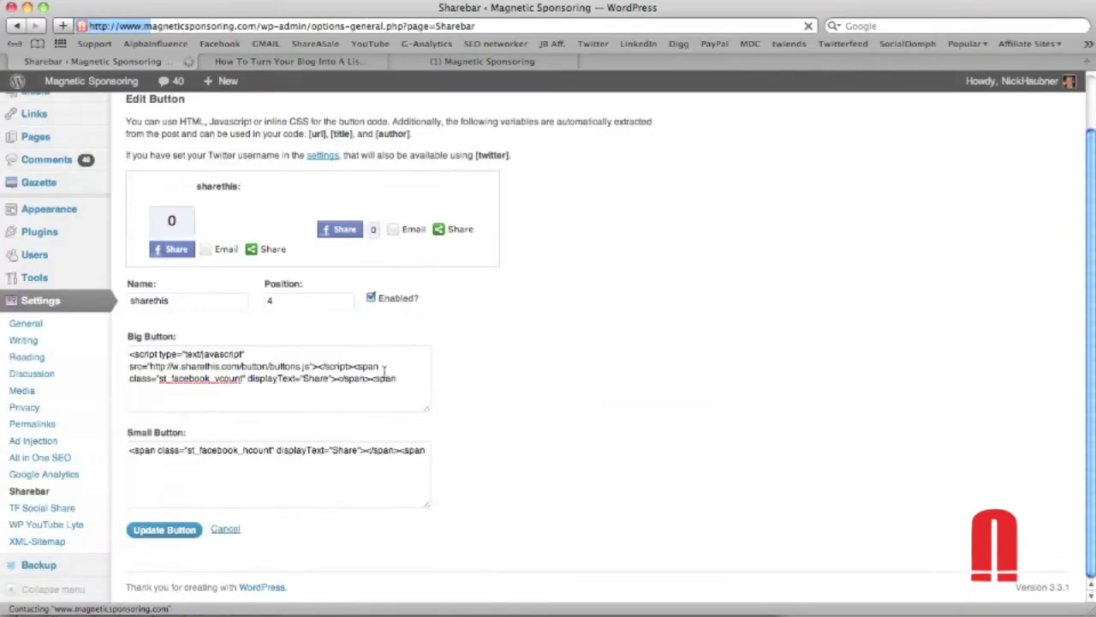
left_click(101, 612)
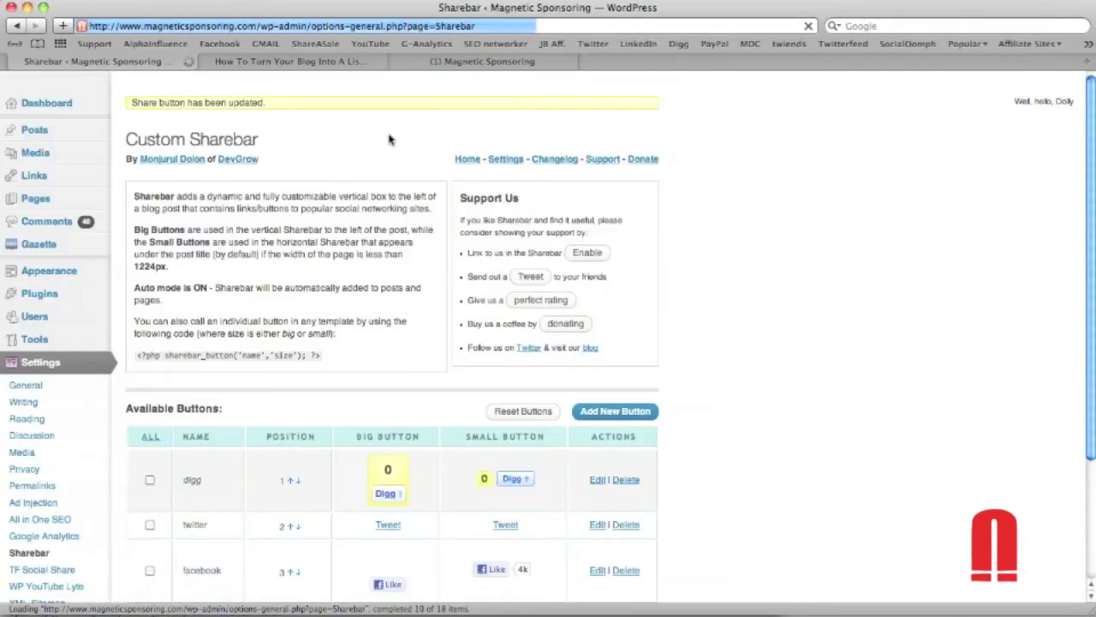
Step: Scroll the blog post to confirm the new Facebook Share button with a 0 count in the Sharebar
left_click(347, 61)
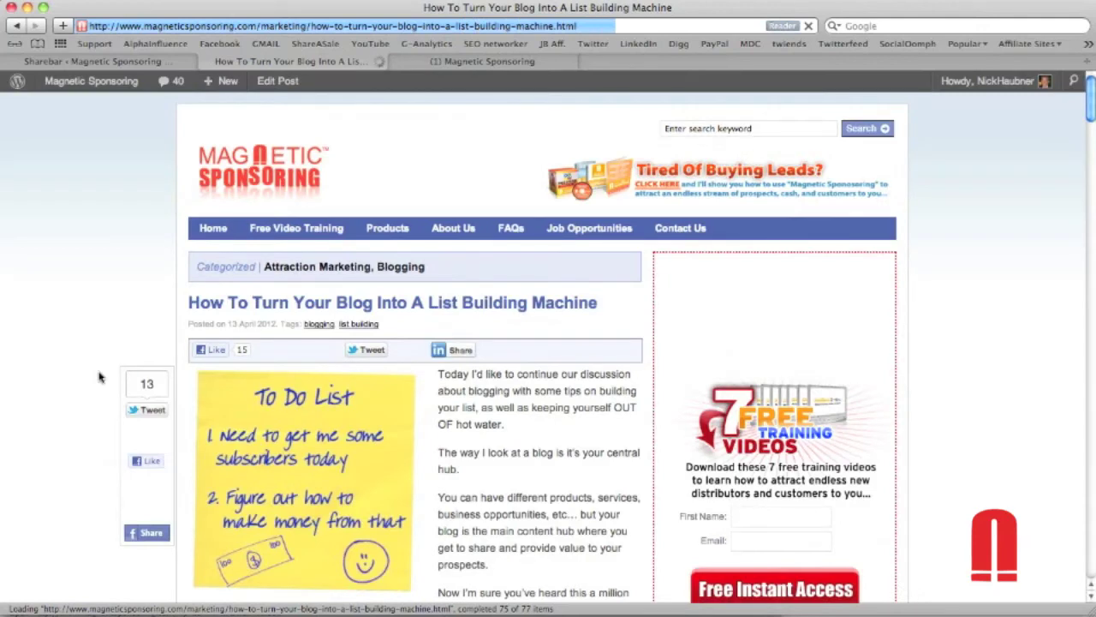
scroll(99, 376, "down", 3)
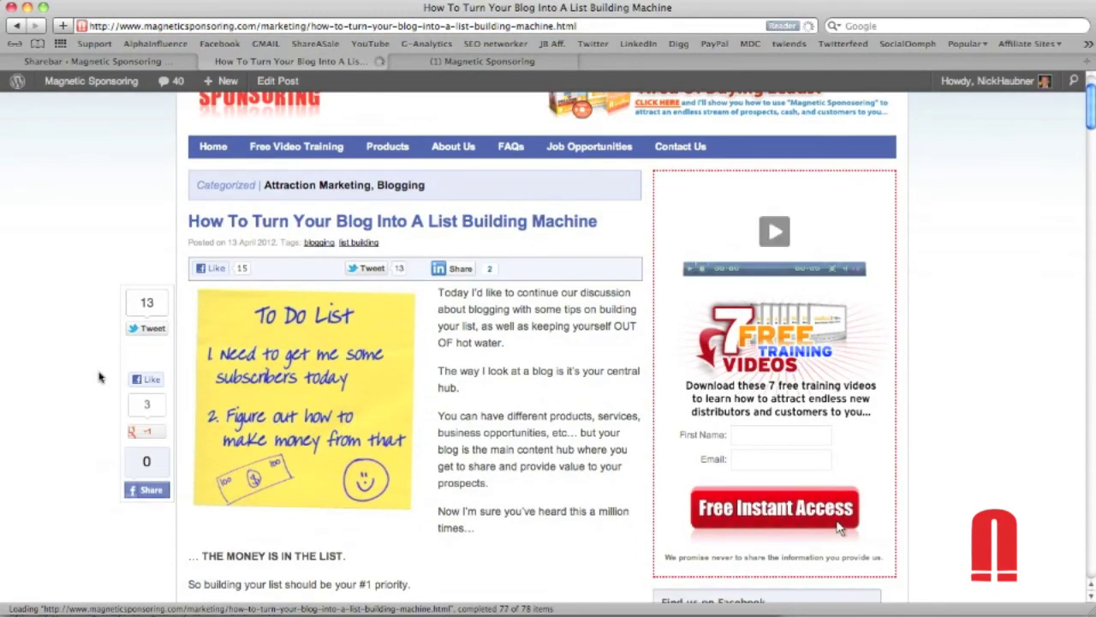